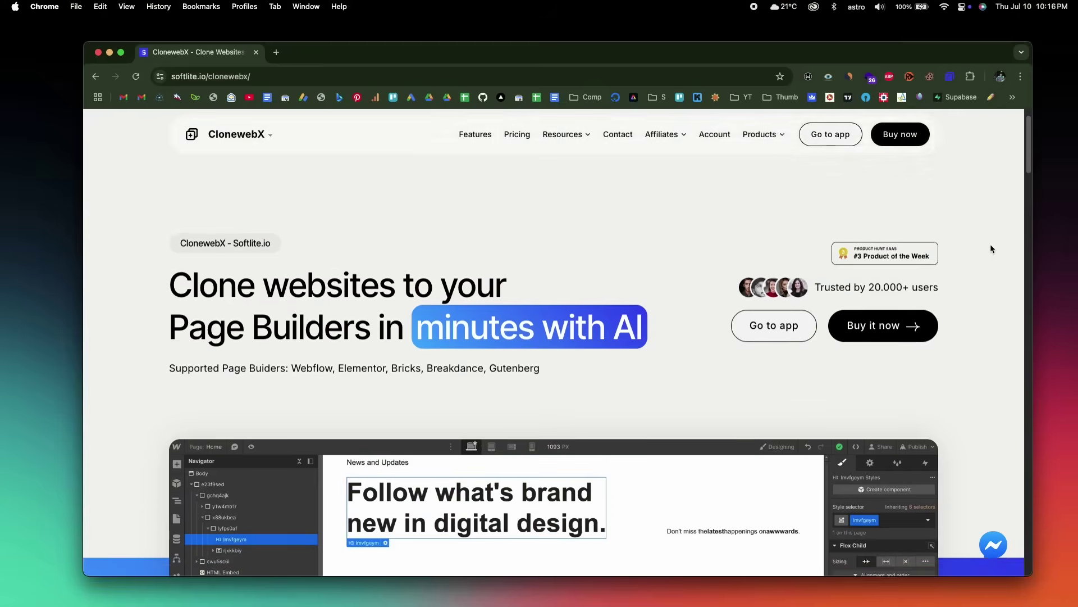
{"action": "scroll", "coordinate": [992, 250], "scroll_direction": "down", "scroll_amount": 10}
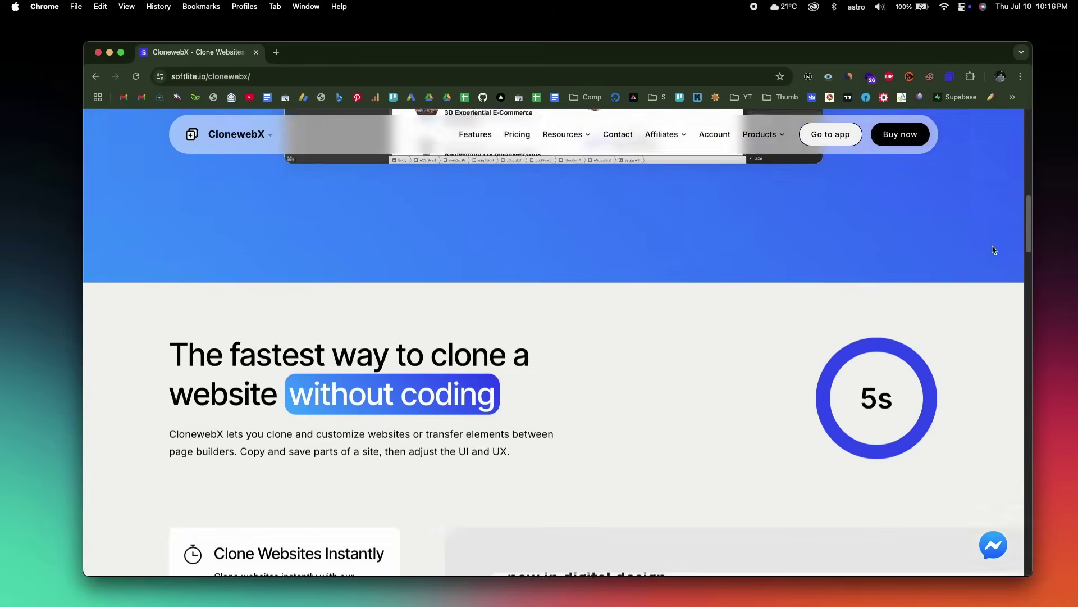
Step: Scroll to the ClonewebX feature cards and expand Switch page builders, then No More Manual Coding
{"action": "left_click", "coordinate": [393, 364]}
{"action": "left_click", "coordinate": [335, 418]}
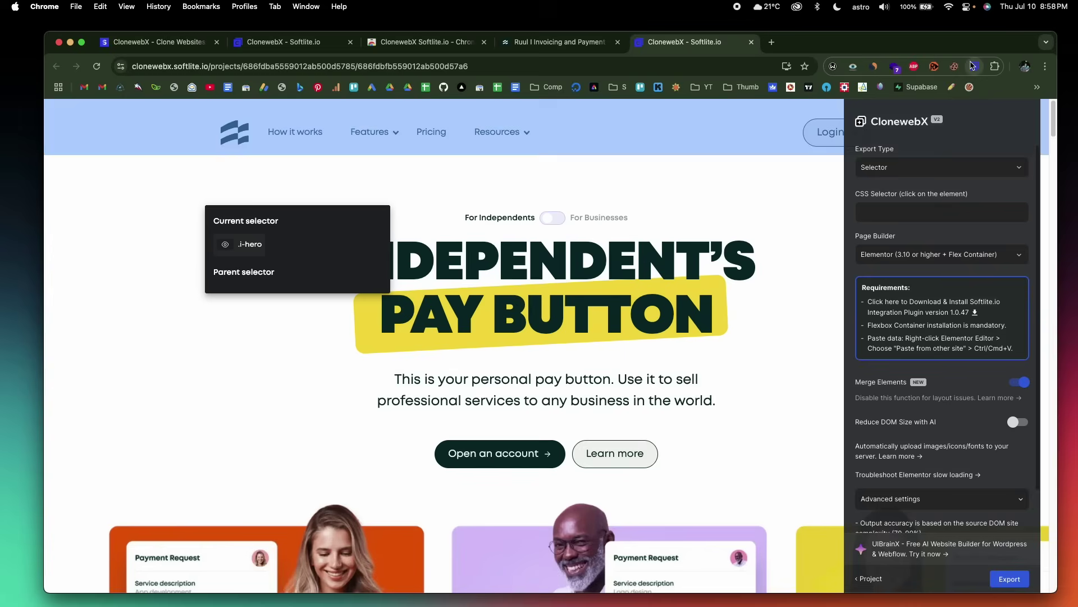
{"action": "scroll", "coordinate": [230, 304], "scroll_direction": "down", "scroll_amount": 10}
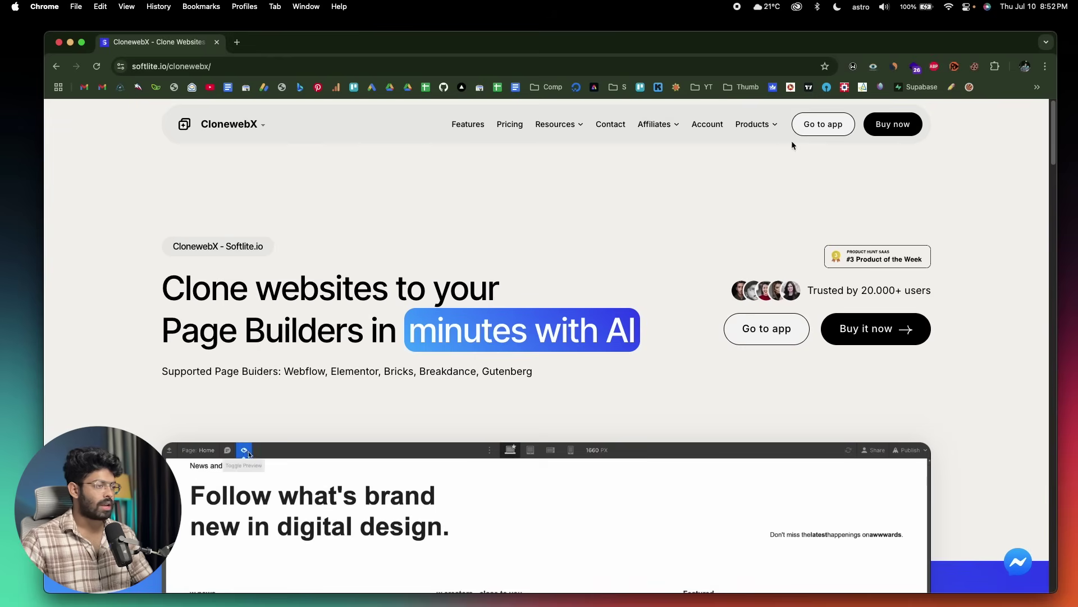
Step: Start a new ClonewebX project named 'Ruul'
{"action": "left_click", "coordinate": [823, 124]}
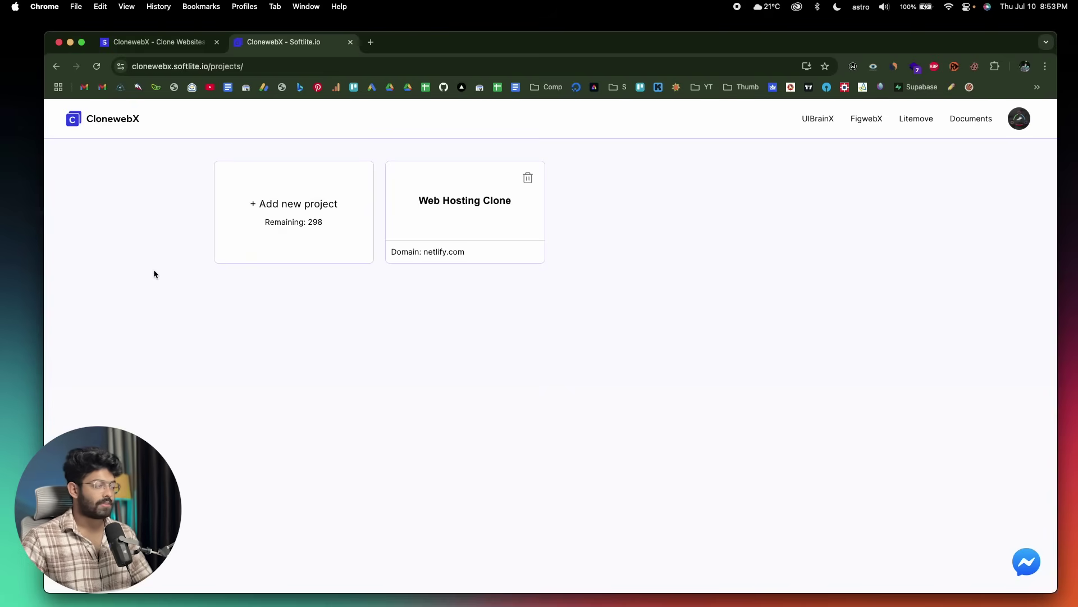
{"action": "left_click", "coordinate": [271, 217]}
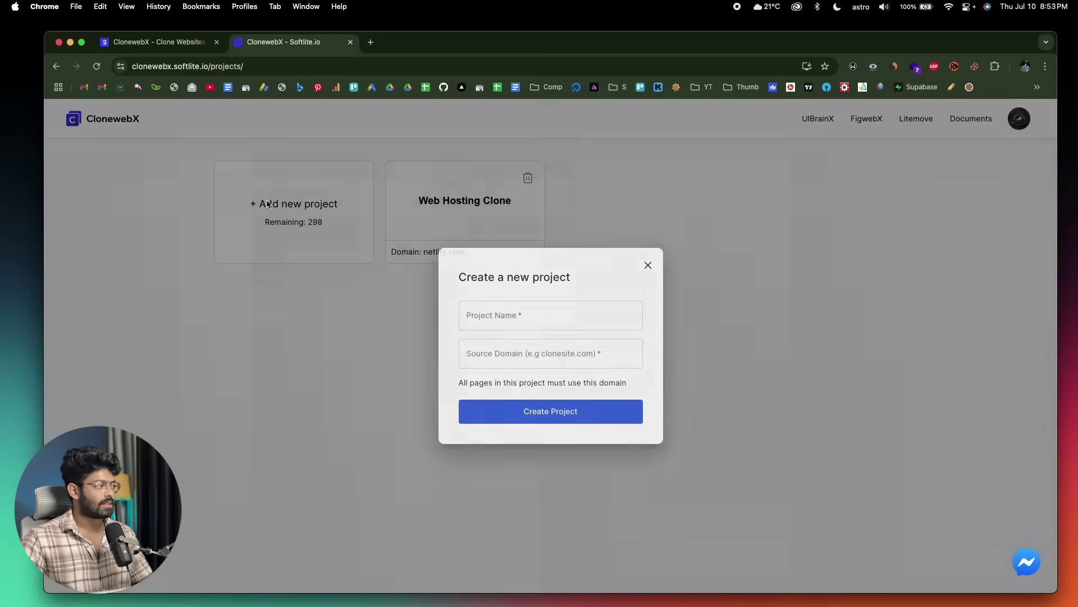
{"action": "type", "text": "Ruul"}
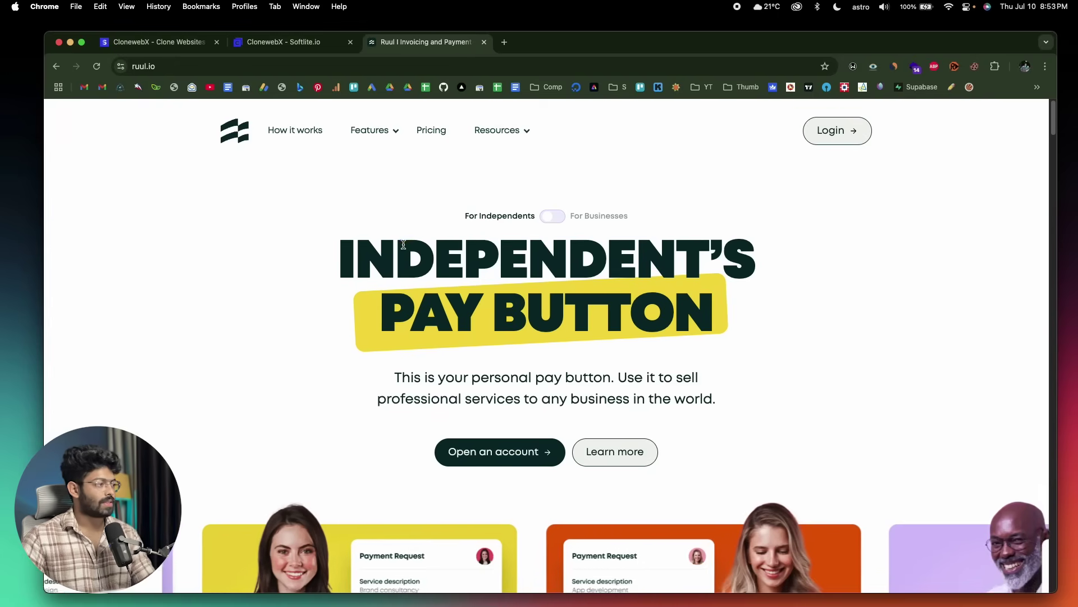
{"action": "scroll", "coordinate": [403, 245], "scroll_direction": "down", "scroll_amount": 3}
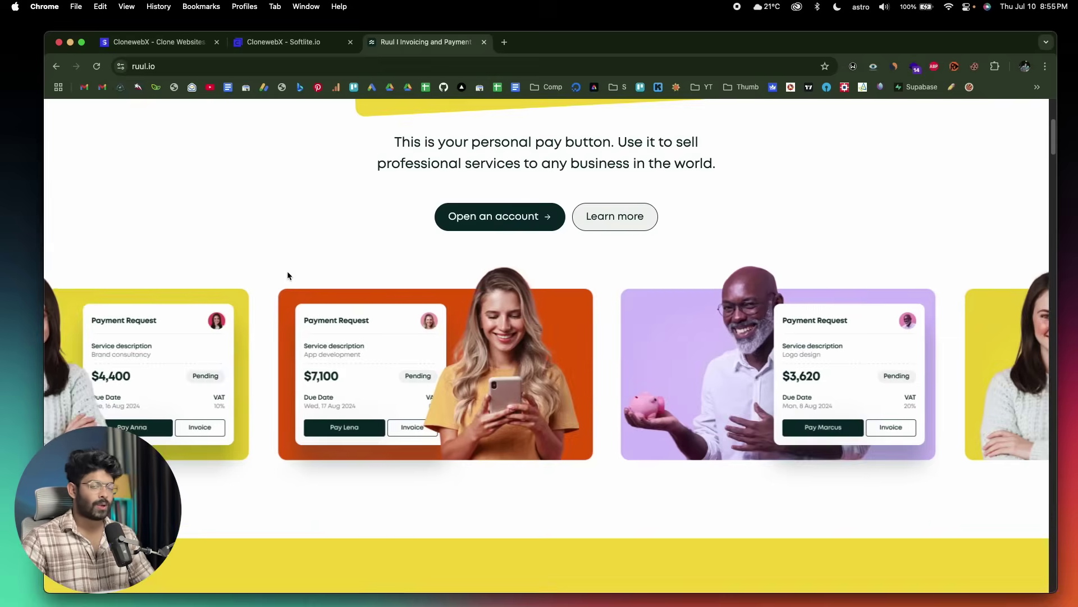
{"action": "scroll", "coordinate": [287, 275], "scroll_direction": "up", "scroll_amount": 5}
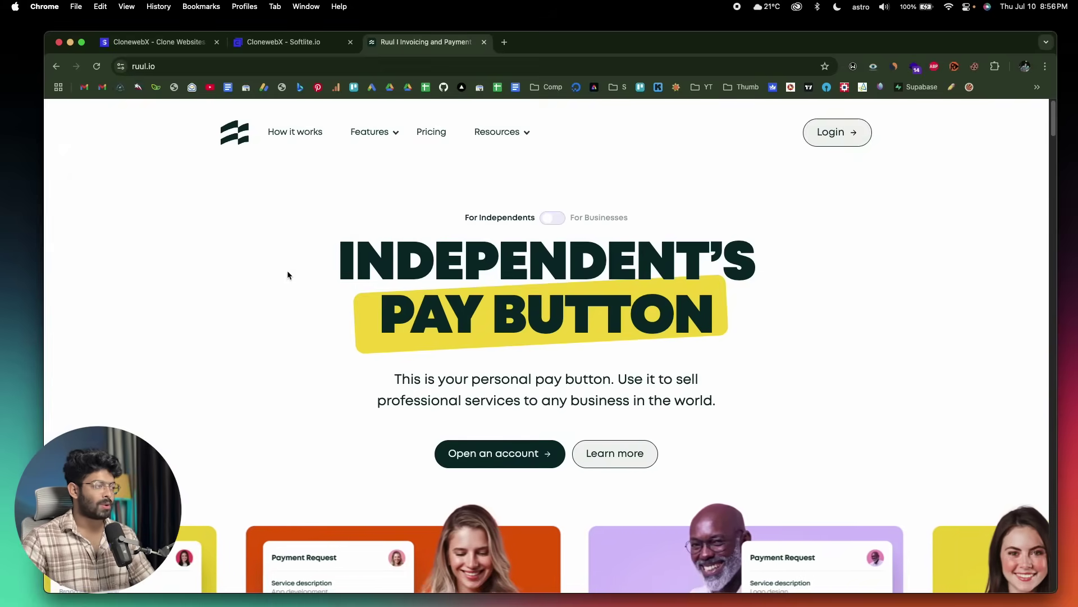
{"action": "scroll", "coordinate": [249, 227], "scroll_direction": "down", "scroll_amount": 4}
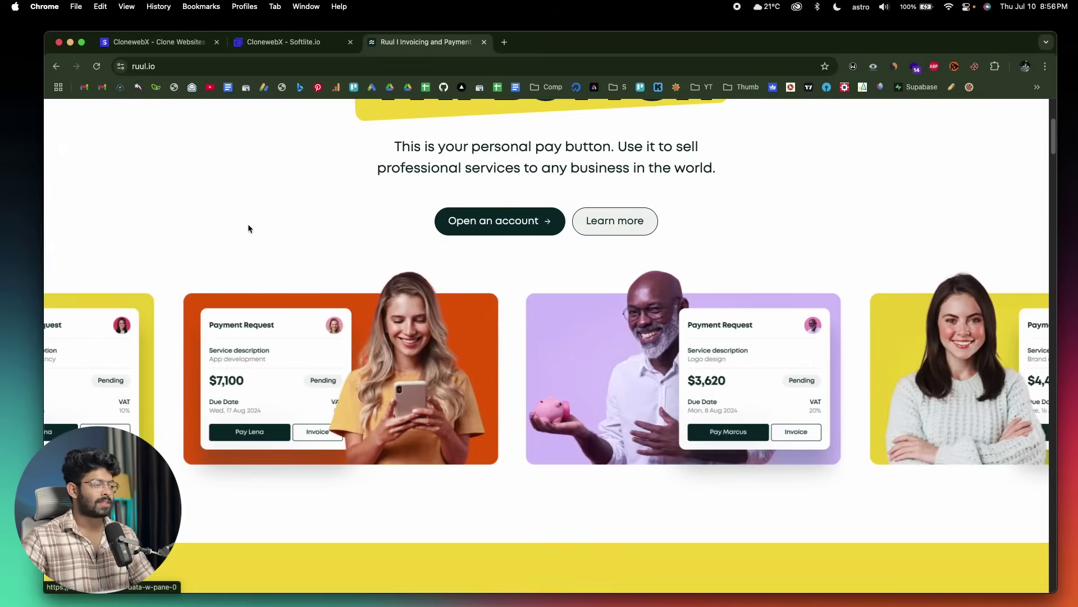
{"action": "scroll", "coordinate": [247, 228], "scroll_direction": "down", "scroll_amount": 15}
{"action": "scroll", "coordinate": [482, 318], "scroll_direction": "up", "scroll_amount": 6}
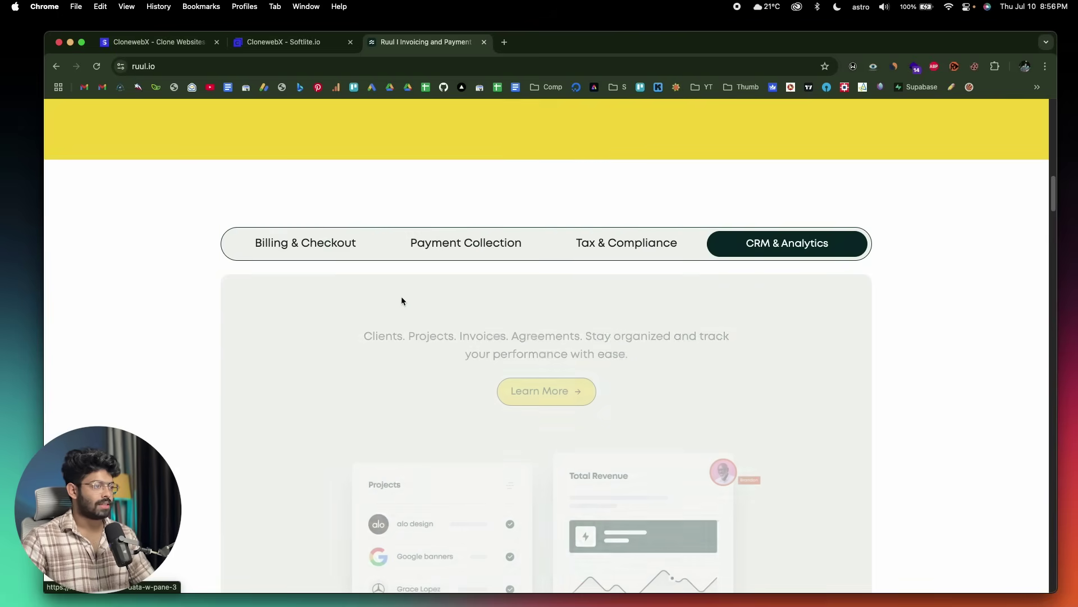
{"action": "scroll", "coordinate": [387, 307], "scroll_direction": "down", "scroll_amount": 20}
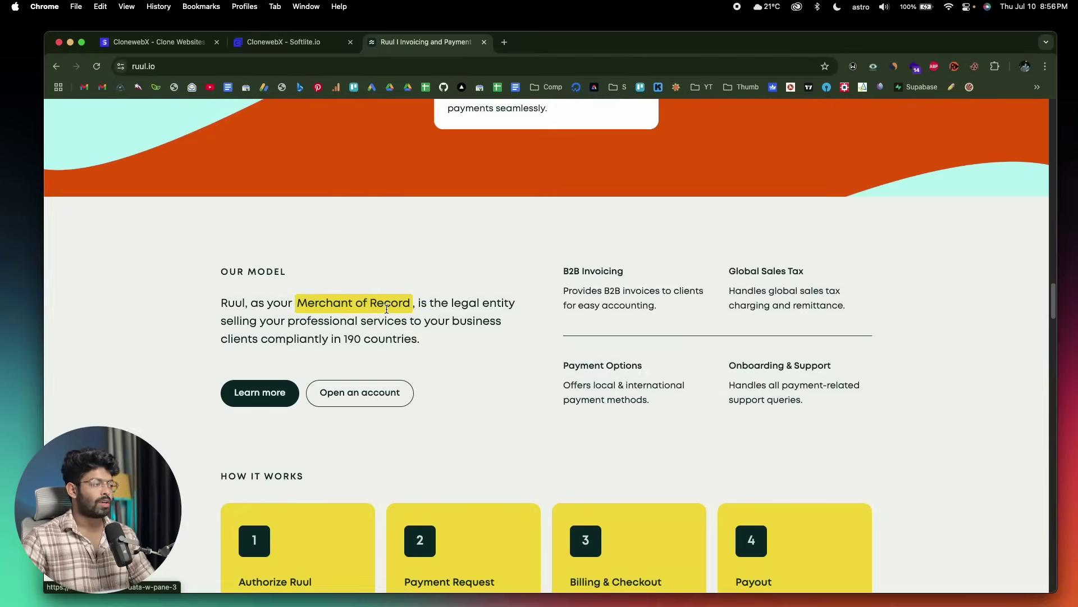
{"action": "scroll", "coordinate": [386, 308], "scroll_direction": "down", "scroll_amount": 20}
{"action": "scroll", "coordinate": [385, 308], "scroll_direction": "down", "scroll_amount": 15}
{"action": "scroll", "coordinate": [385, 308], "scroll_direction": "up", "scroll_amount": 15}
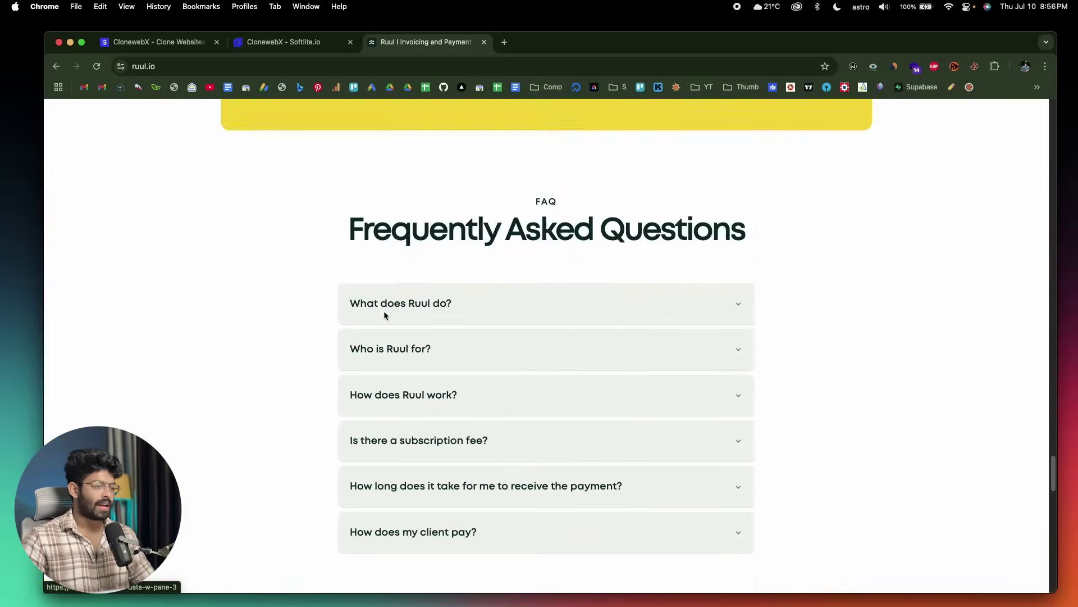
{"action": "scroll", "coordinate": [384, 315], "scroll_direction": "up", "scroll_amount": 20}
{"action": "scroll", "coordinate": [384, 315], "scroll_direction": "up", "scroll_amount": 15}
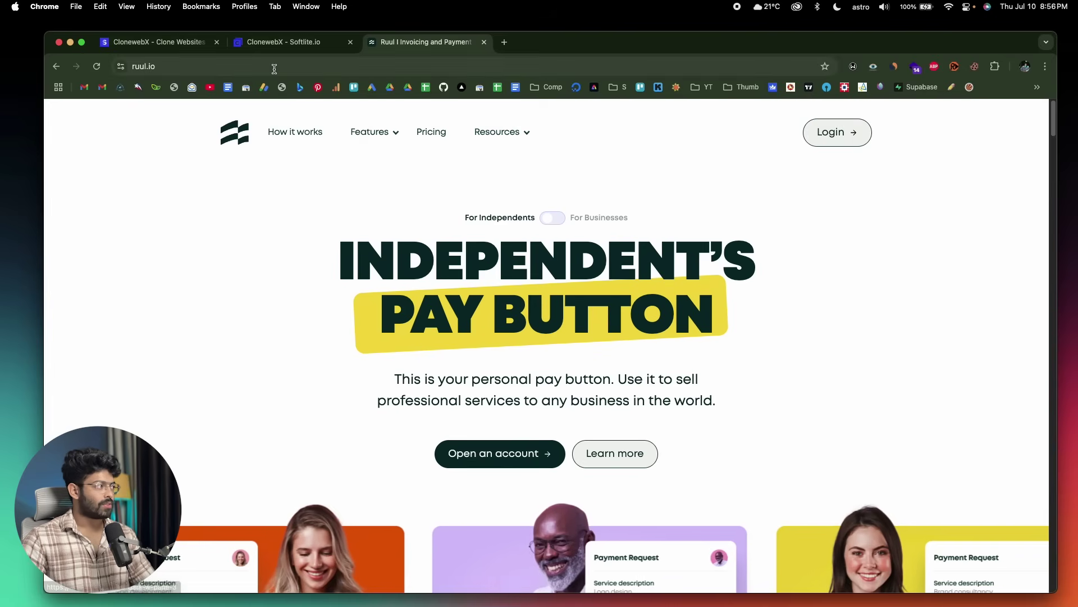
{"action": "left_click", "coordinate": [274, 69]}
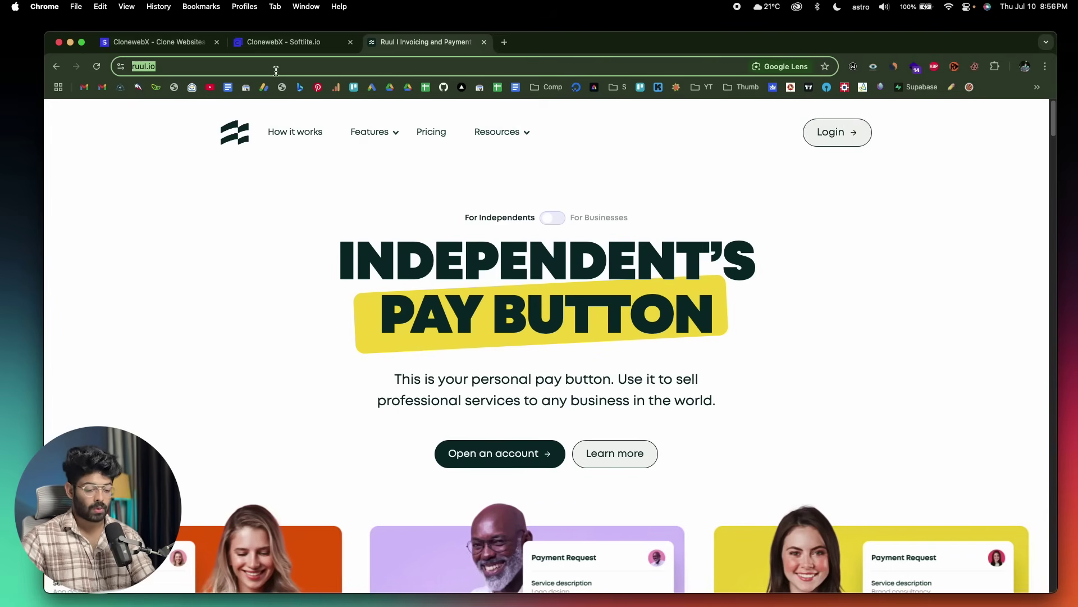
{"action": "left_click", "coordinate": [304, 47]}
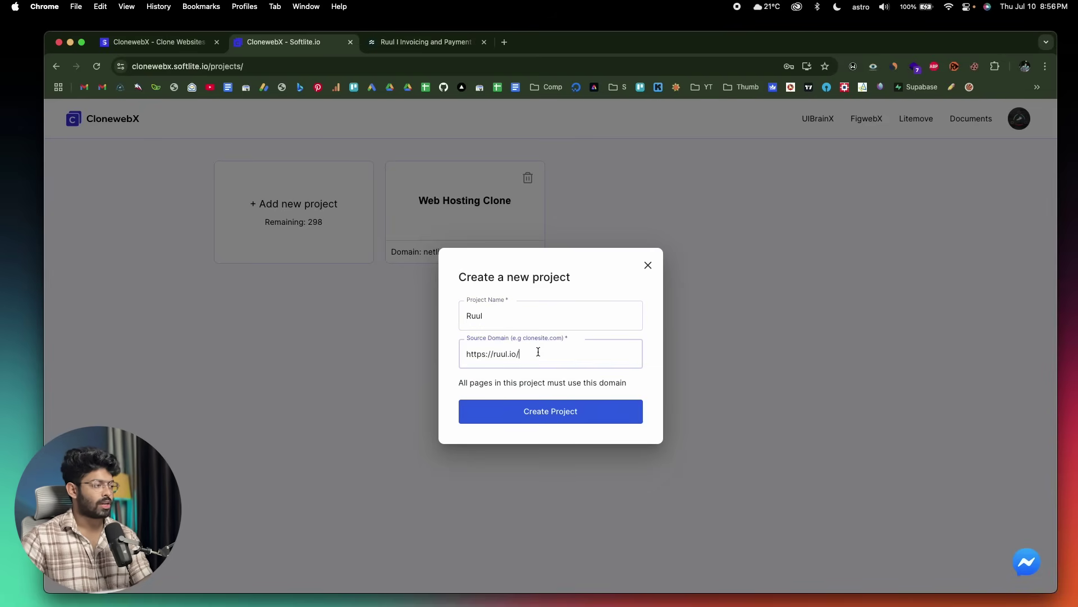
Step: Create the Ruul project and view the ClonewebX extension's Chrome Web Store listing
{"action": "left_click", "coordinate": [573, 416]}
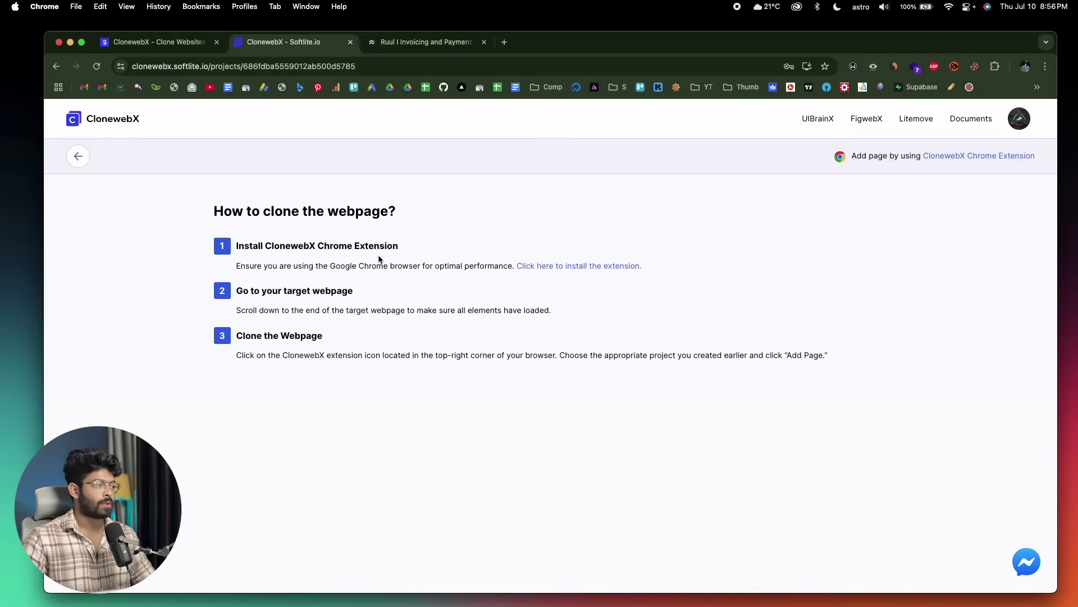
{"action": "left_click", "coordinate": [567, 273]}
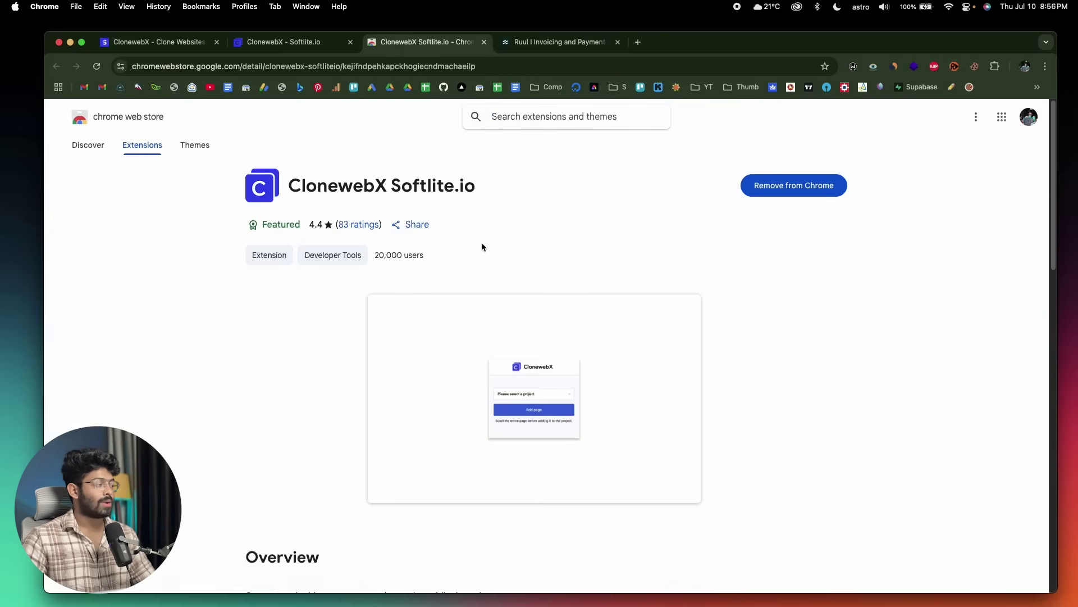
{"action": "left_click_drag", "start_coordinate": [287, 190], "coordinate": [380, 180]}
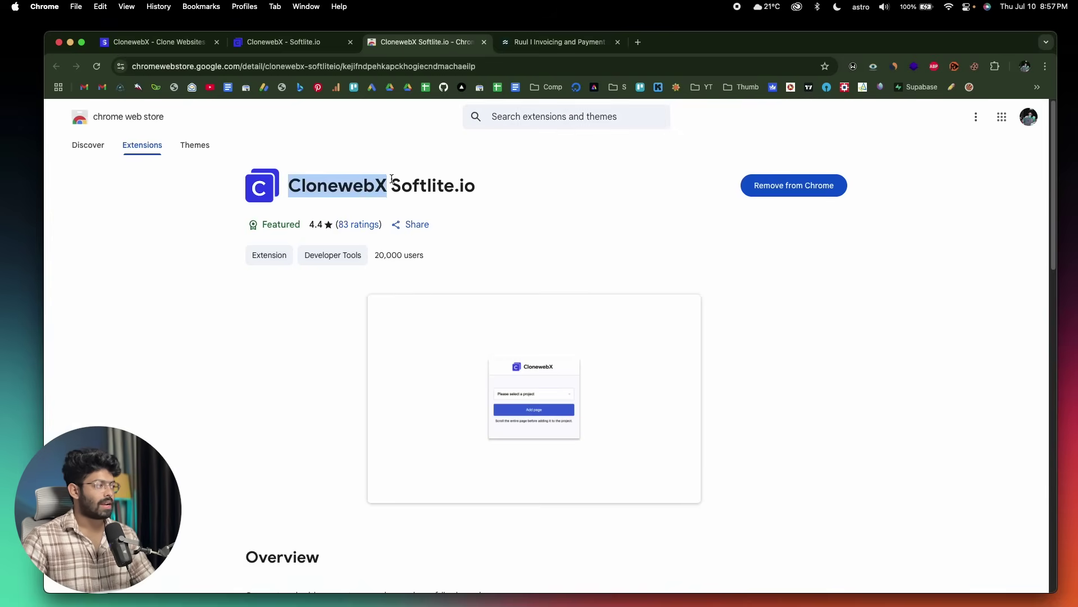
{"action": "left_click", "coordinate": [411, 184]}
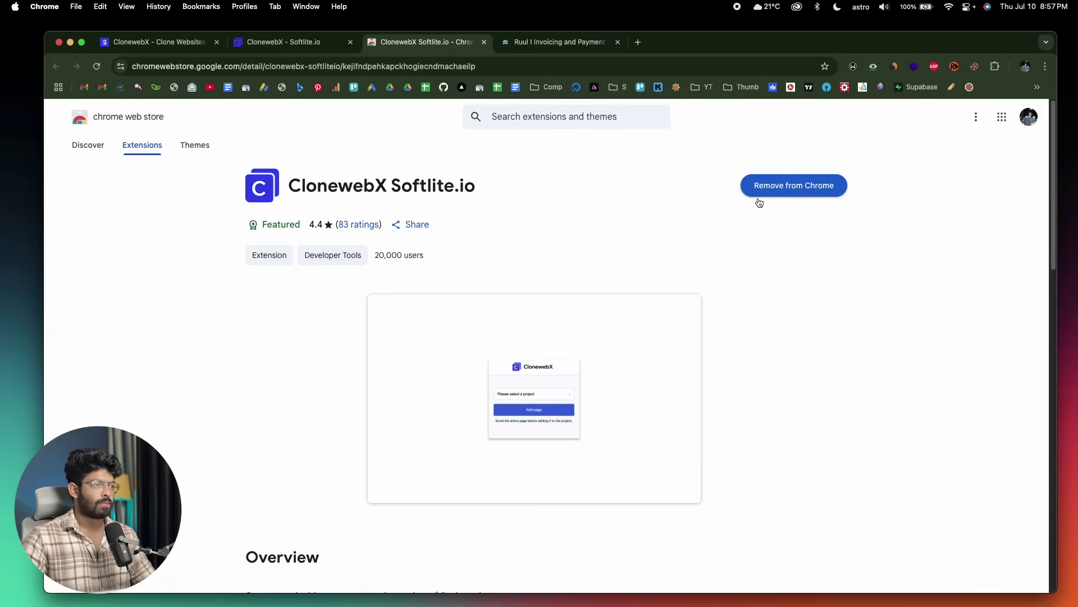
Step: Pin the ClonewebX extension to the Chrome toolbar and go back to the project instructions
{"action": "left_click", "coordinate": [989, 69]}
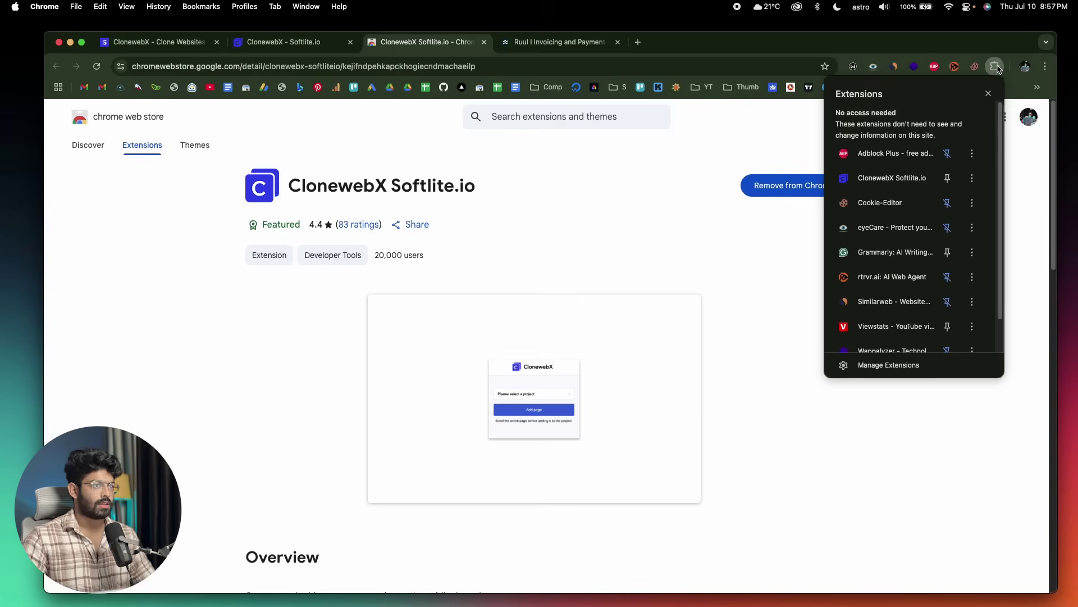
{"action": "left_click", "coordinate": [946, 179]}
{"action": "left_click", "coordinate": [737, 219]}
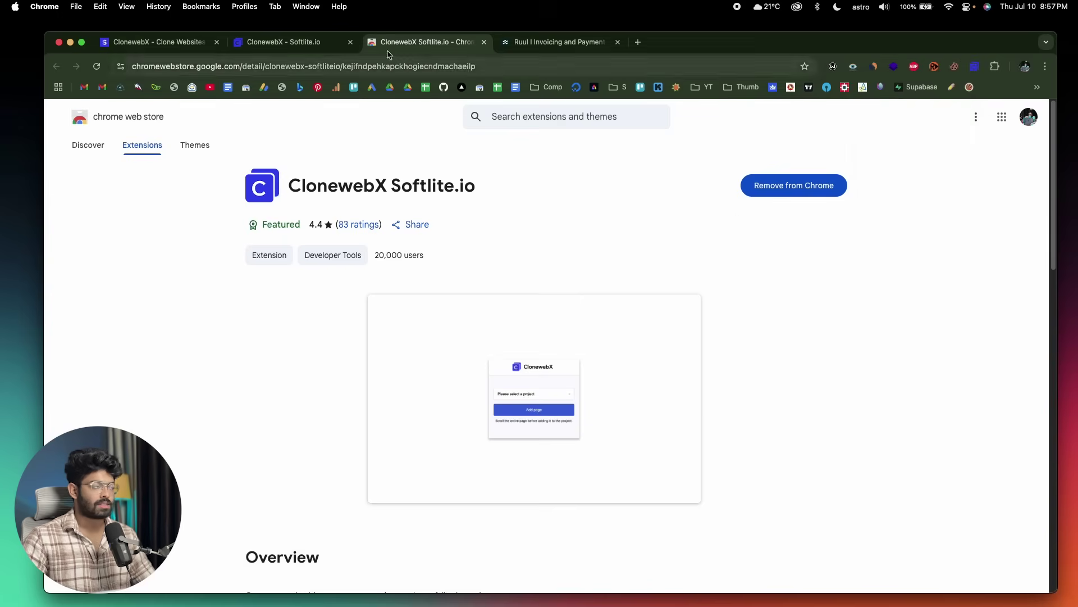
{"action": "left_click", "coordinate": [331, 45]}
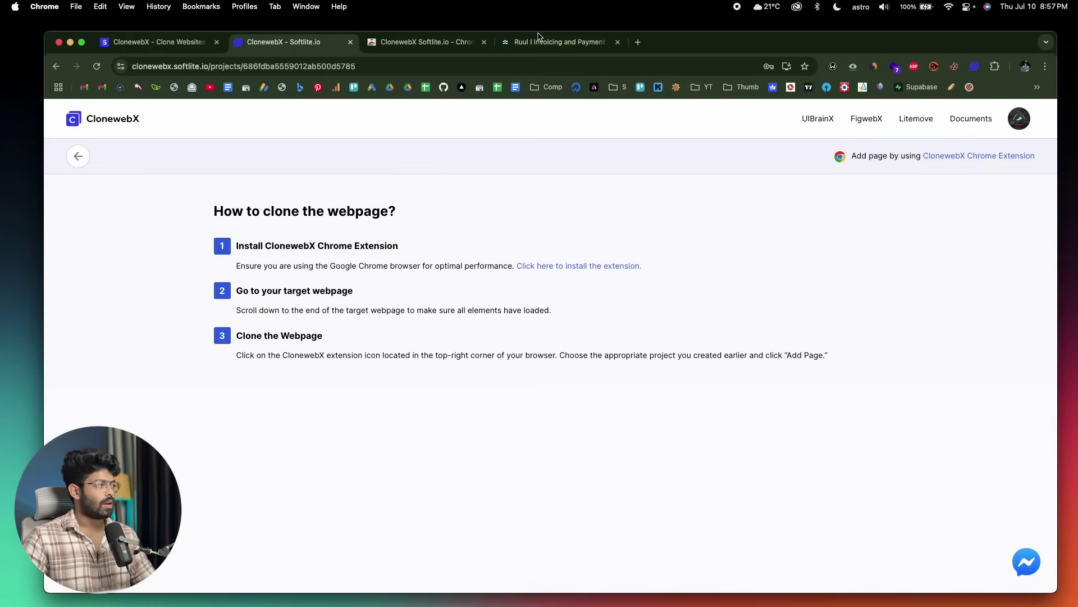
Step: Scroll through the ruul.io homepage so the whole page loads
{"action": "left_click", "coordinate": [556, 42]}
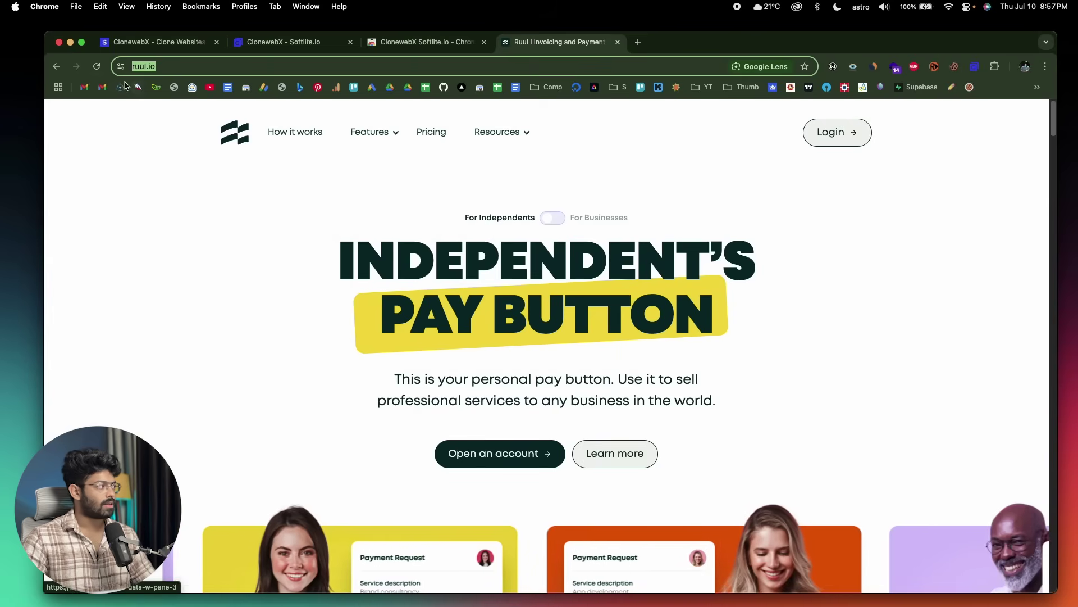
{"action": "left_click", "coordinate": [159, 250]}
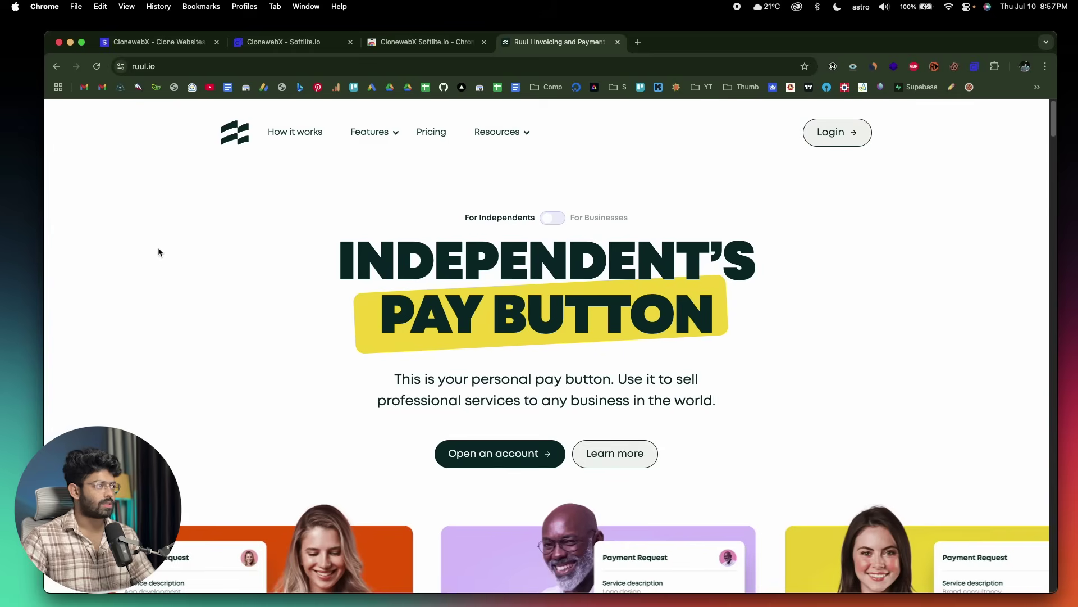
{"action": "scroll", "coordinate": [158, 252], "scroll_direction": "down", "scroll_amount": 5}
{"action": "scroll", "coordinate": [158, 256], "scroll_direction": "down", "scroll_amount": 20}
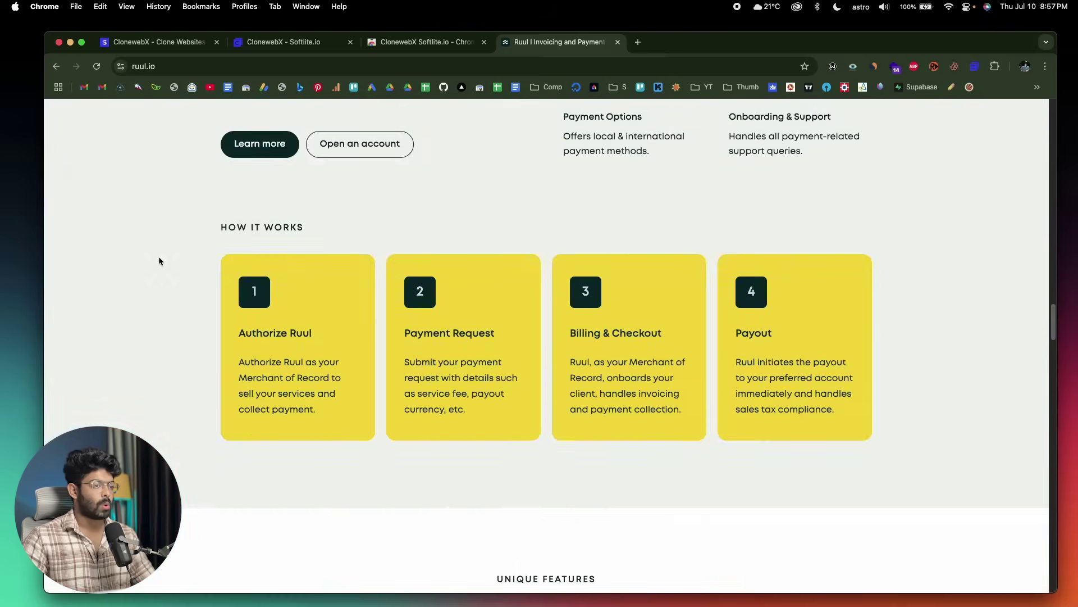
{"action": "scroll", "coordinate": [158, 257], "scroll_direction": "down", "scroll_amount": 15}
{"action": "scroll", "coordinate": [527, 392], "scroll_direction": "up", "scroll_amount": 20}
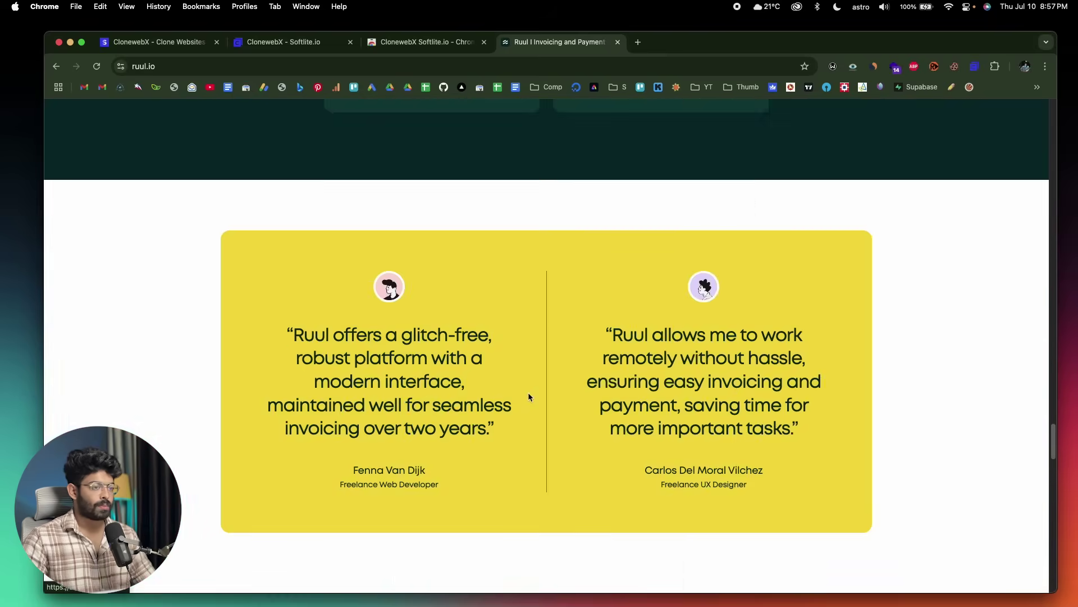
{"action": "scroll", "coordinate": [528, 392], "scroll_direction": "up", "scroll_amount": 20}
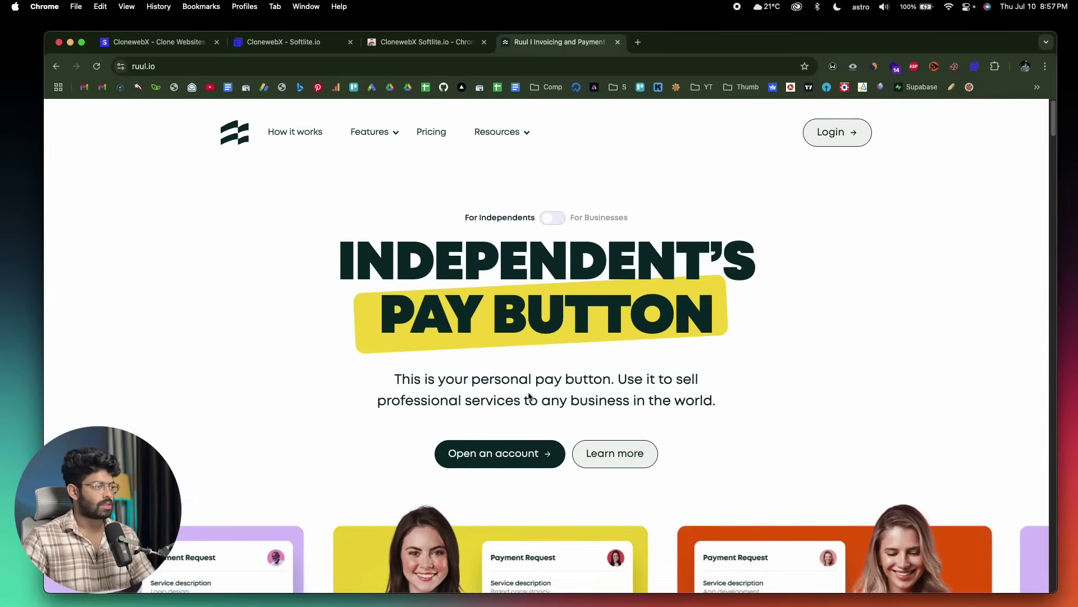
Step: In the ClonewebX extension popup, choose project Ruul and add the ruul.io page
{"action": "left_click", "coordinate": [975, 67]}
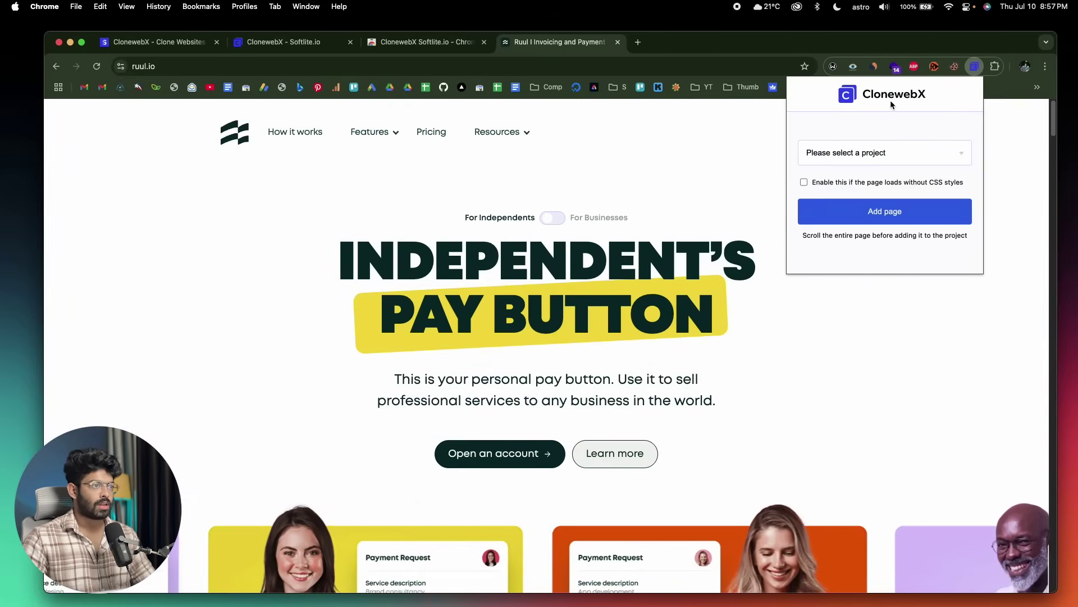
{"action": "left_click", "coordinate": [858, 155]}
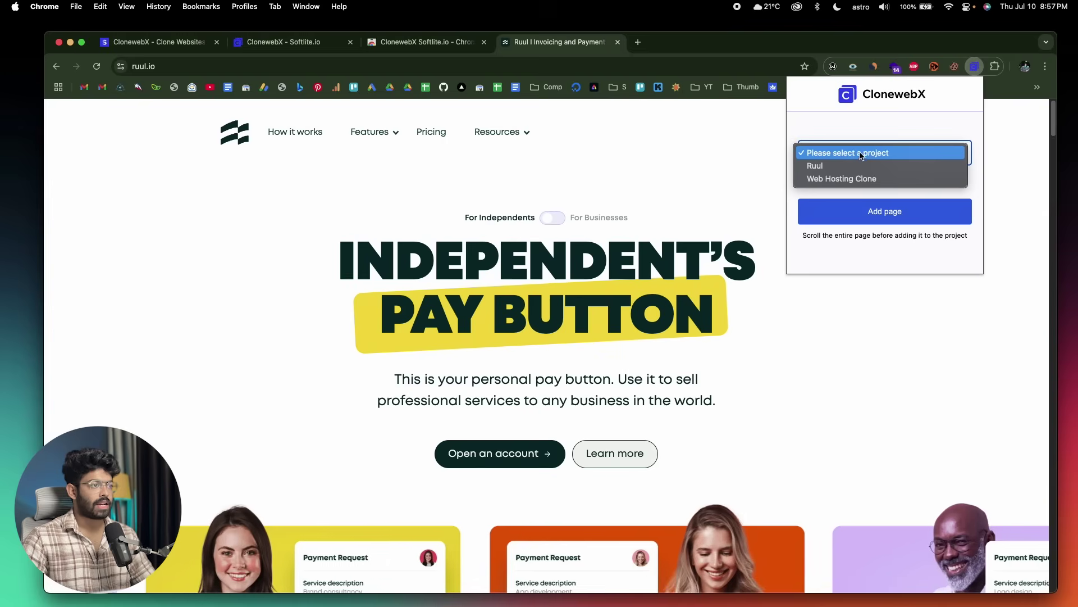
{"action": "left_click", "coordinate": [283, 50]}
{"action": "left_click", "coordinate": [270, 48]}
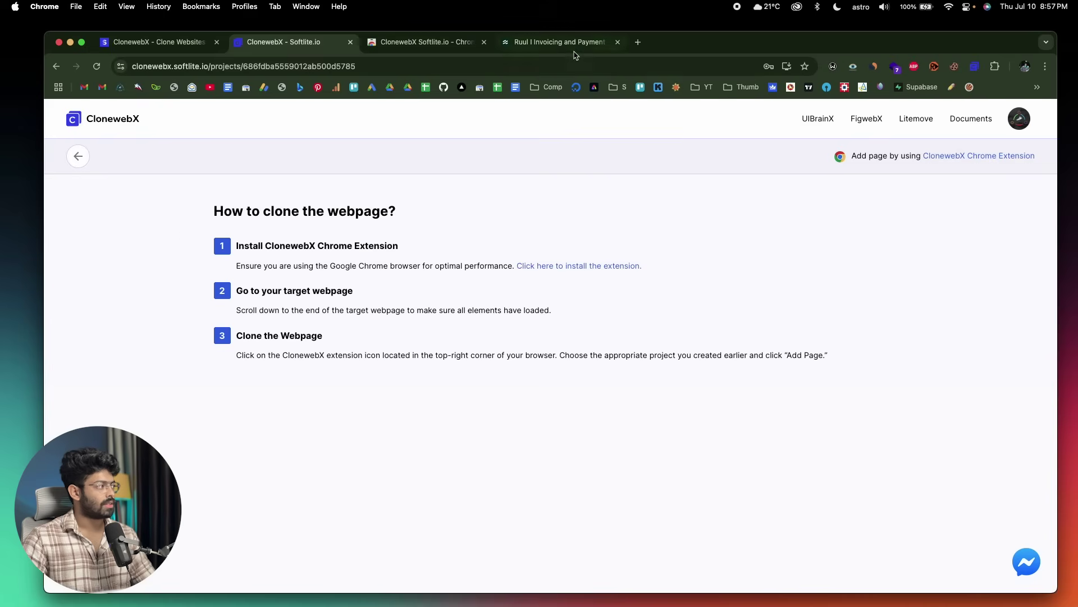
{"action": "left_click", "coordinate": [519, 41]}
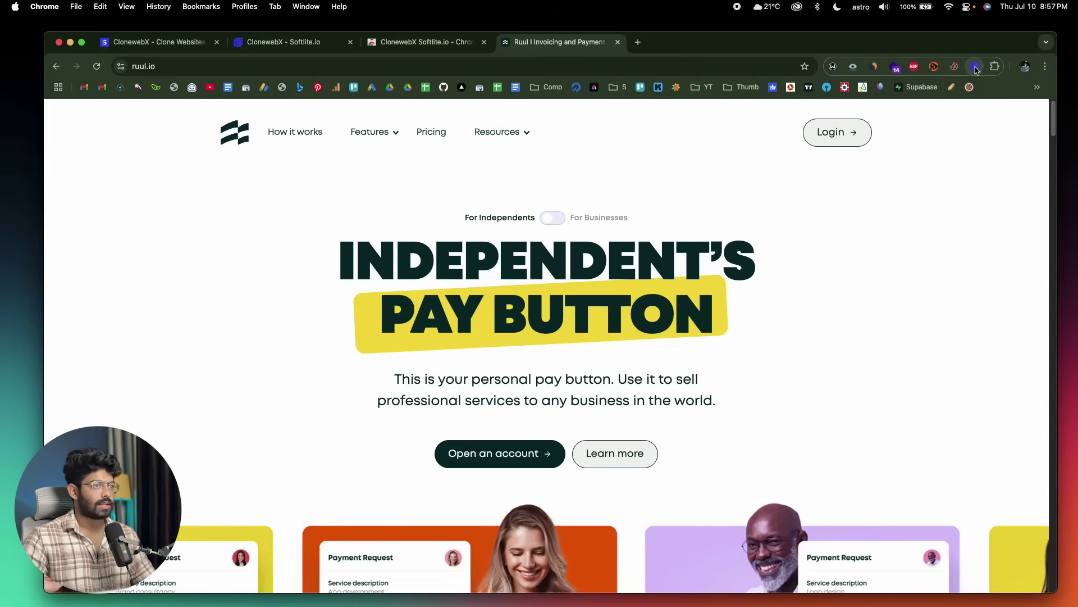
{"action": "left_click", "coordinate": [975, 68]}
{"action": "left_click", "coordinate": [855, 153]}
{"action": "left_click", "coordinate": [809, 162]}
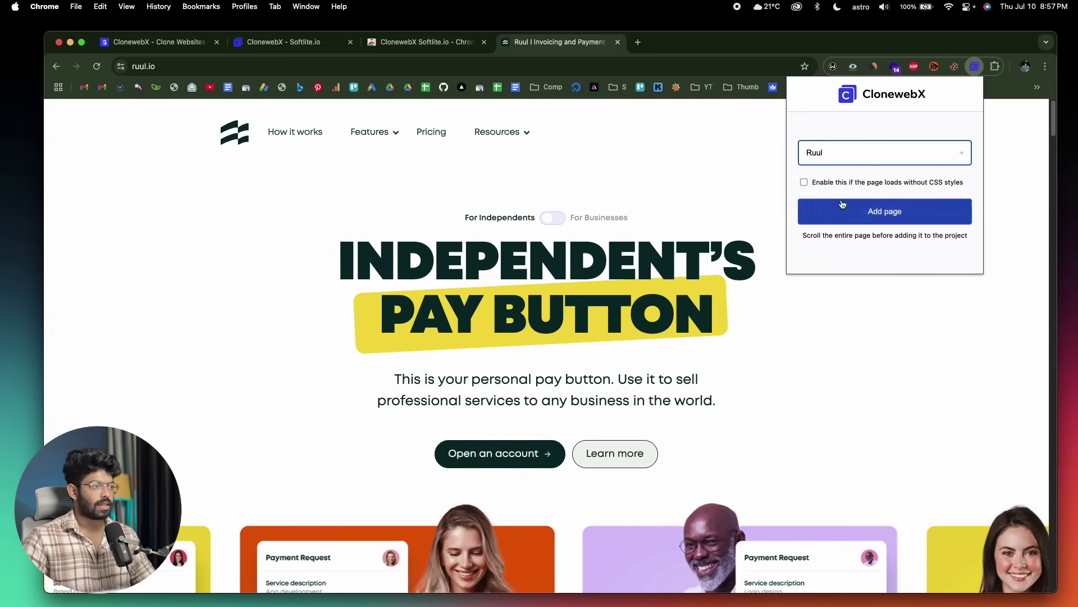
{"action": "left_click", "coordinate": [874, 212]}
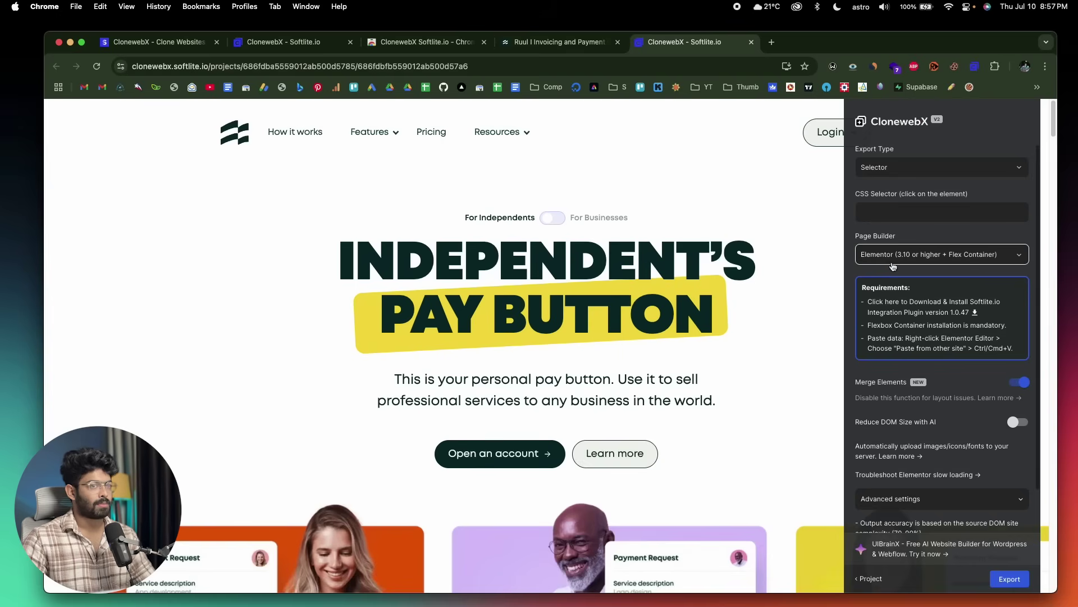
{"action": "scroll", "coordinate": [157, 206], "scroll_direction": "down", "scroll_amount": 10}
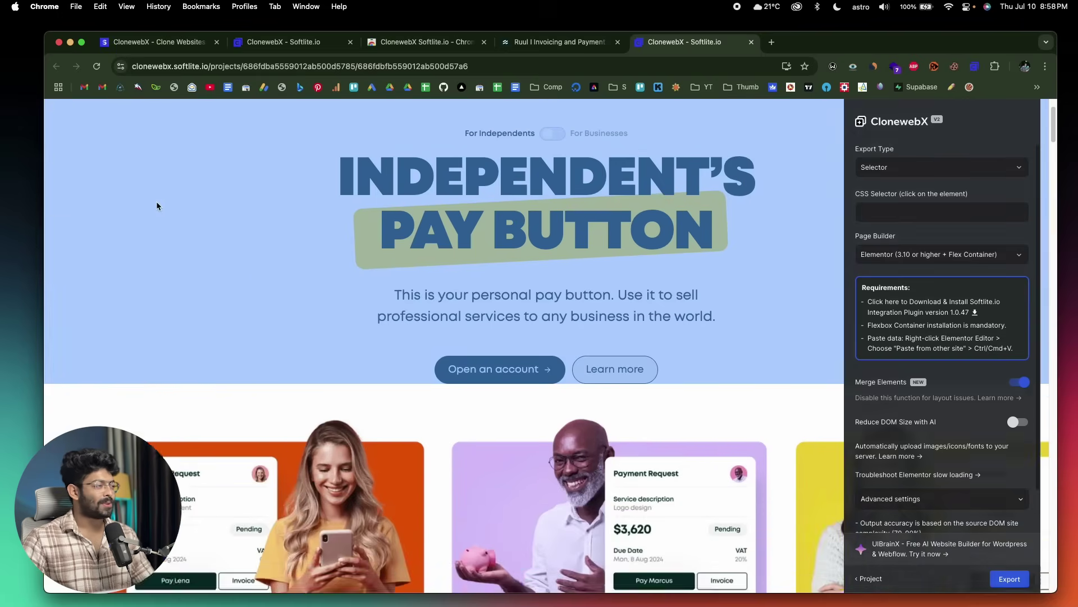
{"action": "scroll", "coordinate": [157, 205], "scroll_direction": "down", "scroll_amount": 20}
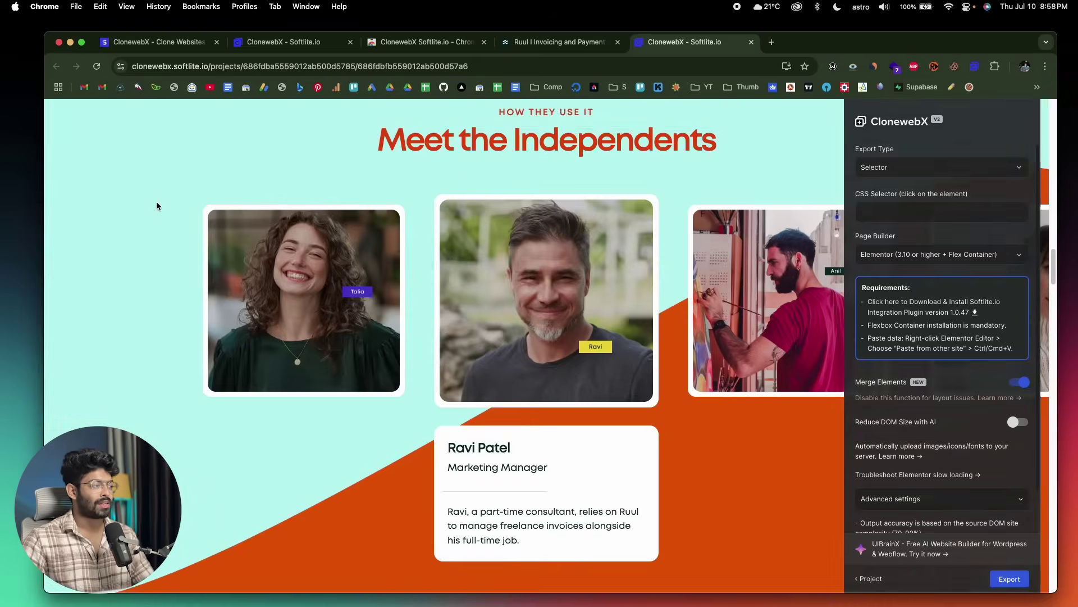
{"action": "scroll", "coordinate": [156, 206], "scroll_direction": "down", "scroll_amount": 20}
{"action": "scroll", "coordinate": [156, 206], "scroll_direction": "up", "scroll_amount": 8}
{"action": "scroll", "coordinate": [419, 208], "scroll_direction": "up", "scroll_amount": 15}
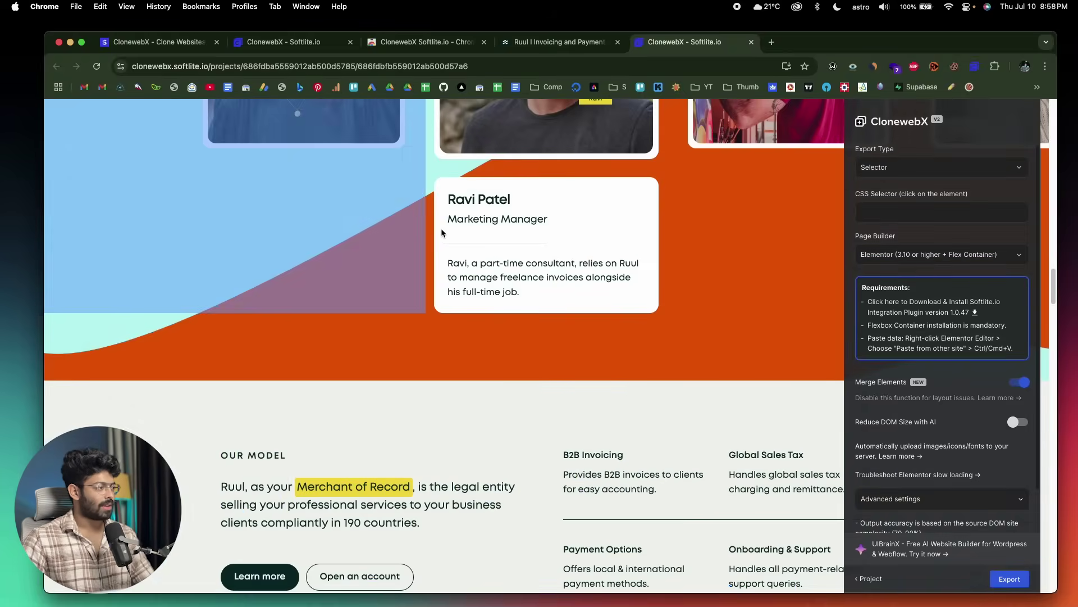
{"action": "scroll", "coordinate": [386, 233], "scroll_direction": "up", "scroll_amount": 20}
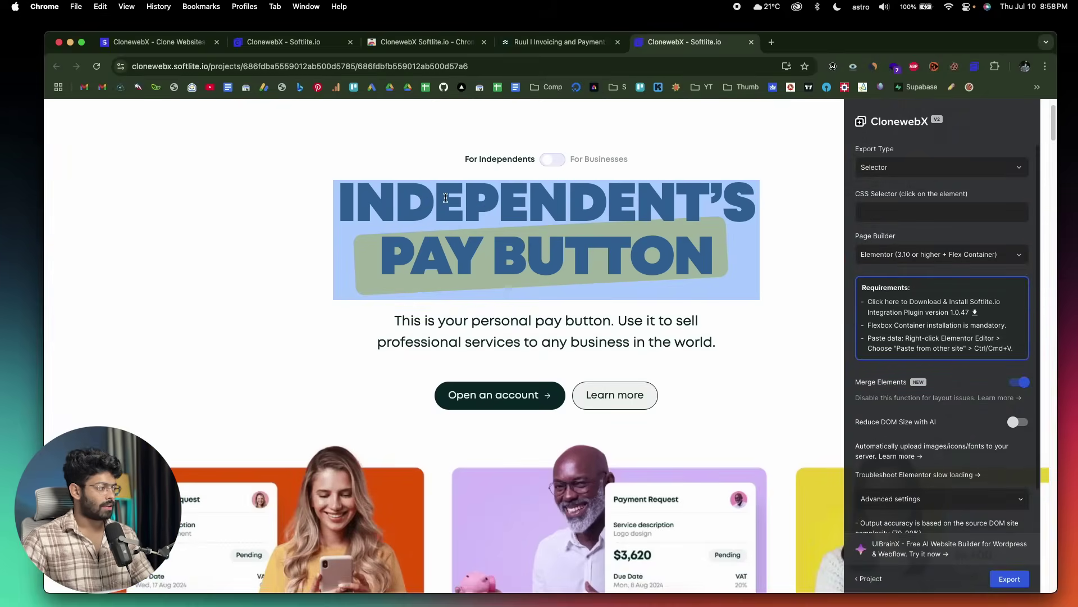
{"action": "left_click", "coordinate": [447, 199]}
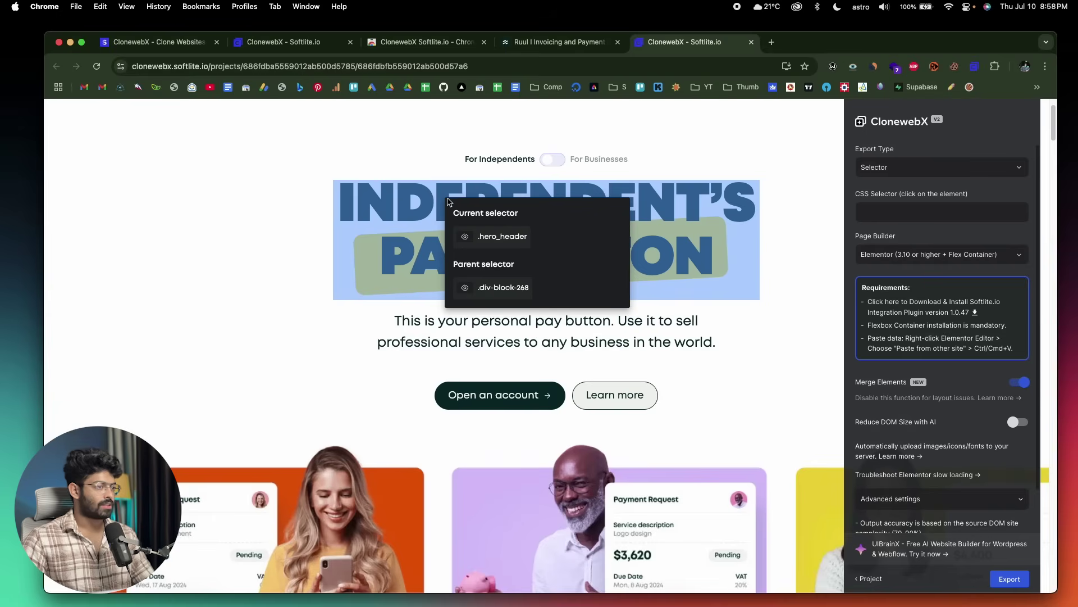
{"action": "left_click", "coordinate": [398, 208]}
{"action": "scroll", "coordinate": [378, 231], "scroll_direction": "down", "scroll_amount": 3}
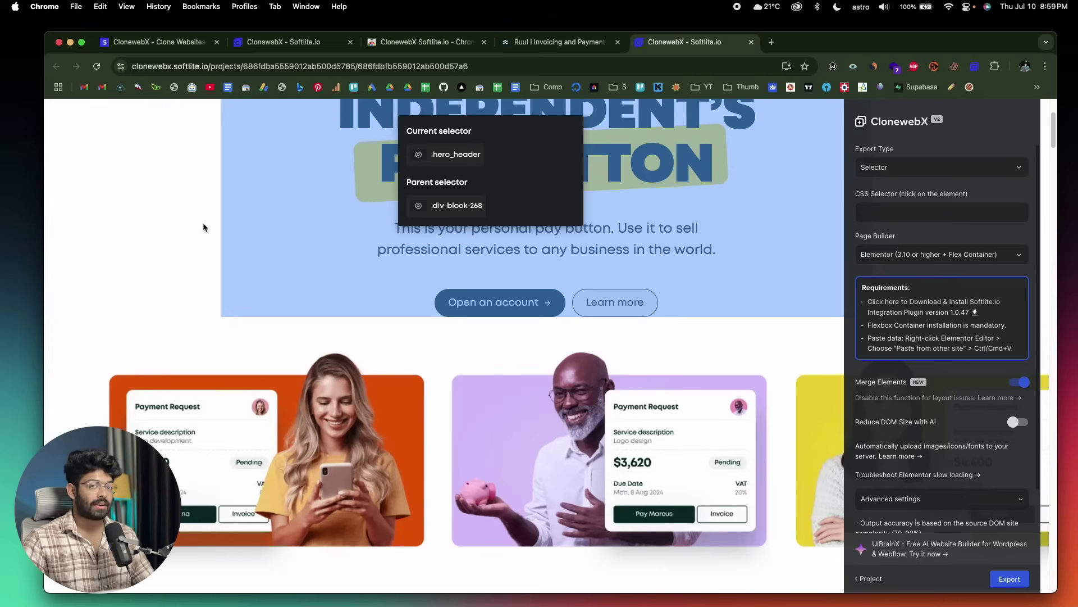
{"action": "left_click", "coordinate": [245, 241]}
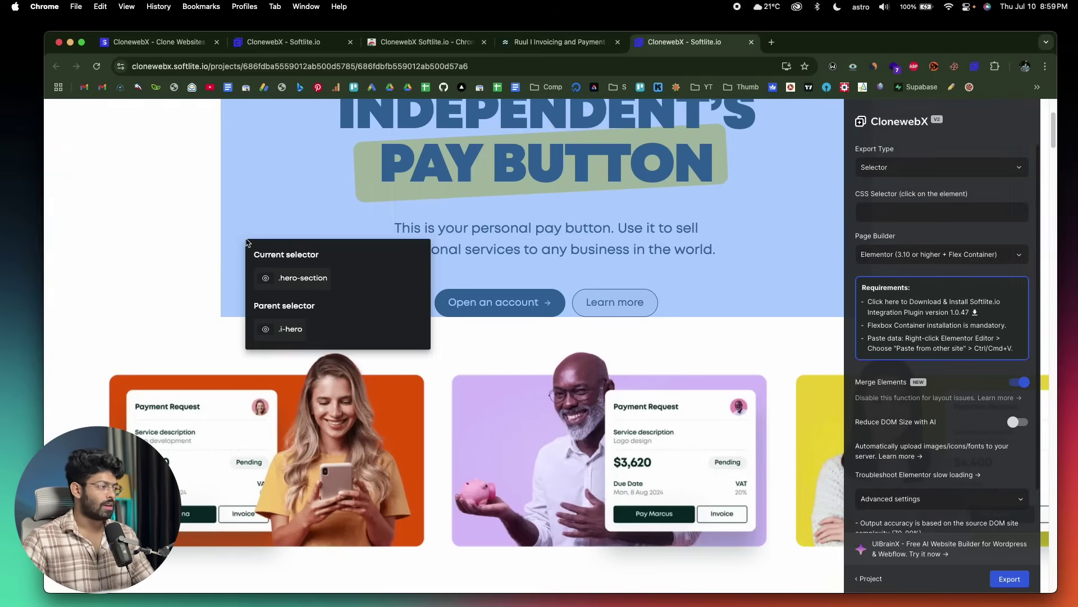
{"action": "scroll", "coordinate": [273, 219], "scroll_direction": "up", "scroll_amount": 3}
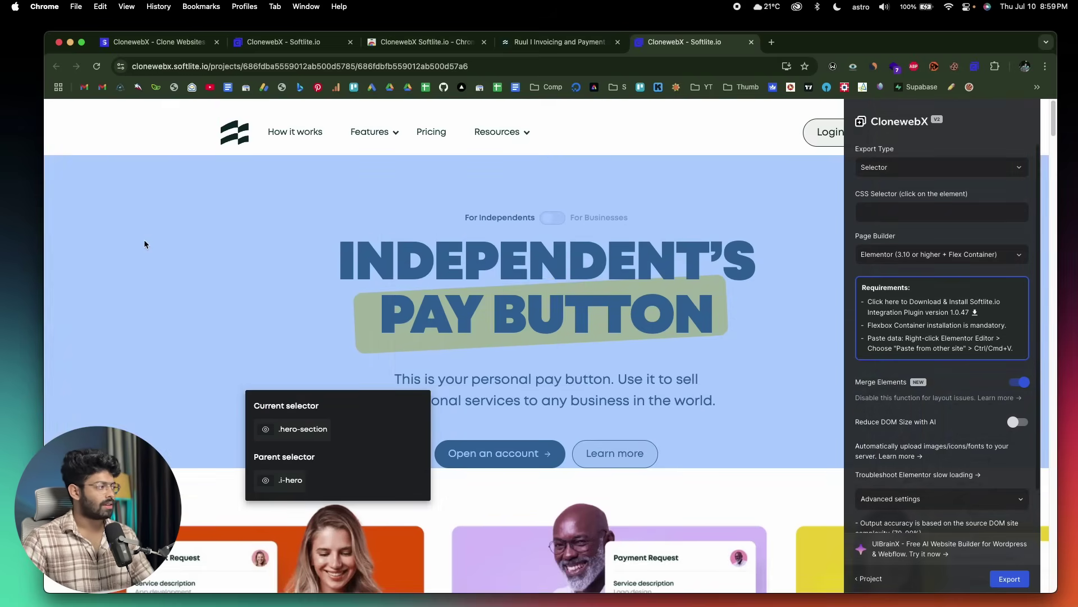
{"action": "left_click", "coordinate": [145, 201]}
{"action": "scroll", "coordinate": [181, 295], "scroll_direction": "down", "scroll_amount": 15}
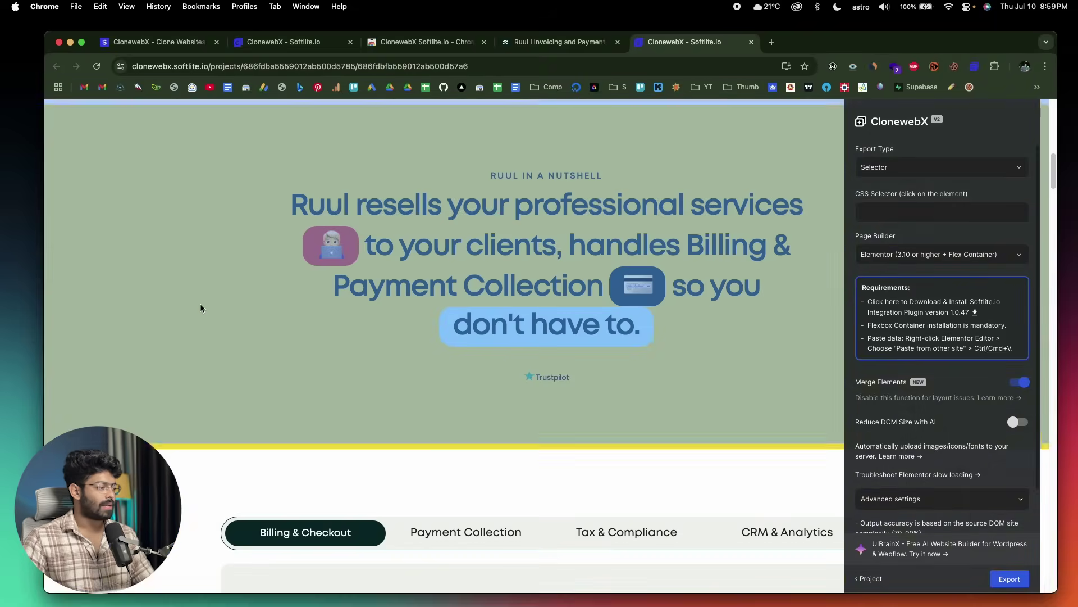
{"action": "left_click", "coordinate": [289, 192]}
{"action": "scroll", "coordinate": [232, 275], "scroll_direction": "down", "scroll_amount": 15}
{"action": "scroll", "coordinate": [230, 279], "scroll_direction": "down", "scroll_amount": 15}
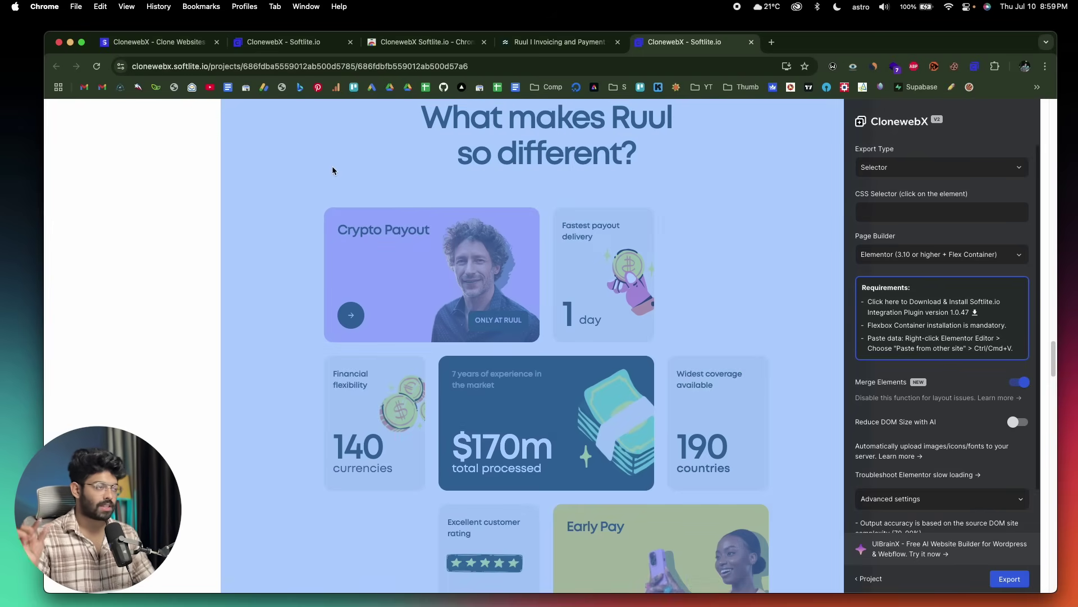
{"action": "scroll", "coordinate": [359, 174], "scroll_direction": "up", "scroll_amount": 10}
{"action": "scroll", "coordinate": [363, 175], "scroll_direction": "up", "scroll_amount": 15}
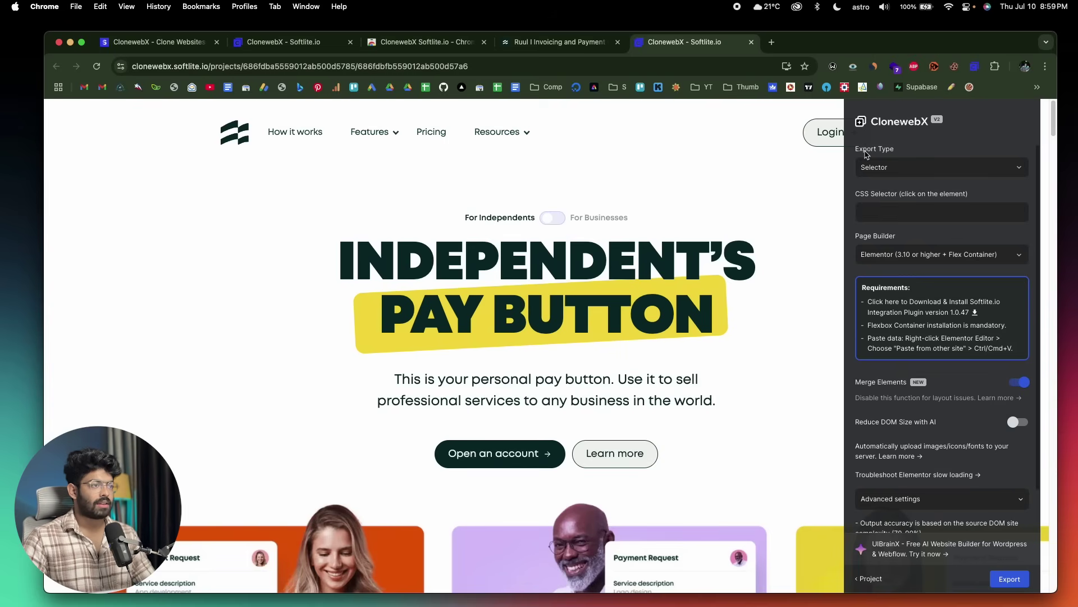
Step: Choose Entire Page export with Elementor as builder, and download the Softlite.io integration plugin zip
{"action": "left_click", "coordinate": [893, 168]}
{"action": "left_click", "coordinate": [892, 207]}
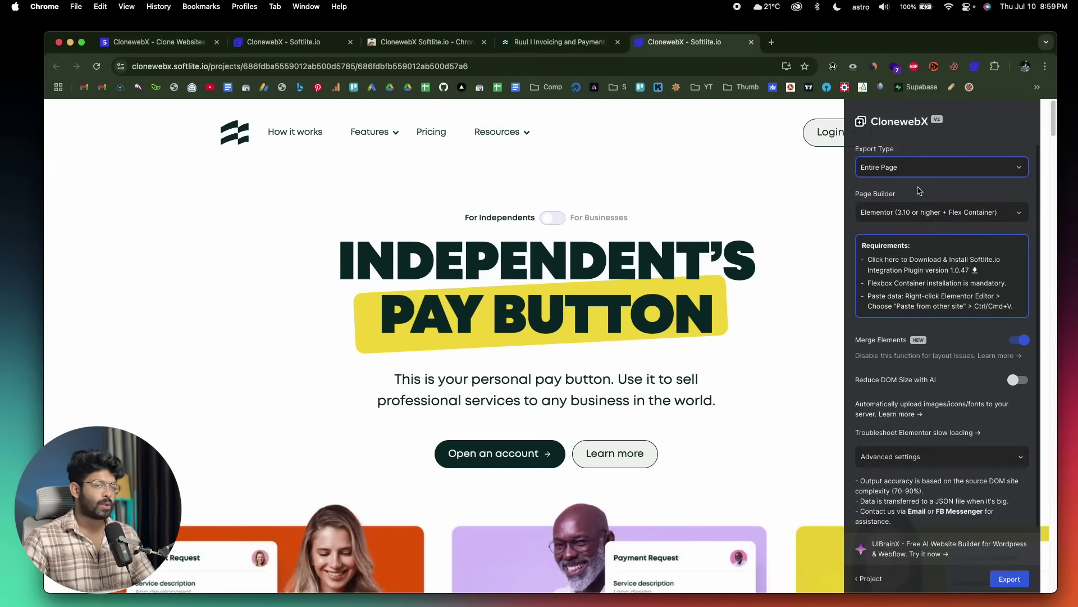
{"action": "left_click", "coordinate": [905, 212]}
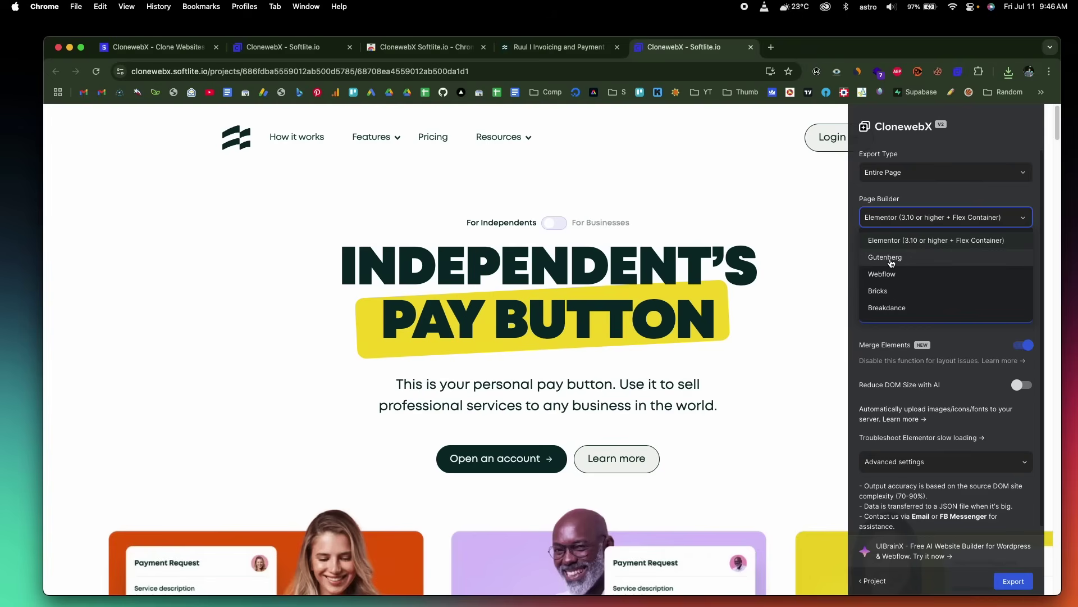
{"action": "left_click", "coordinate": [919, 241]}
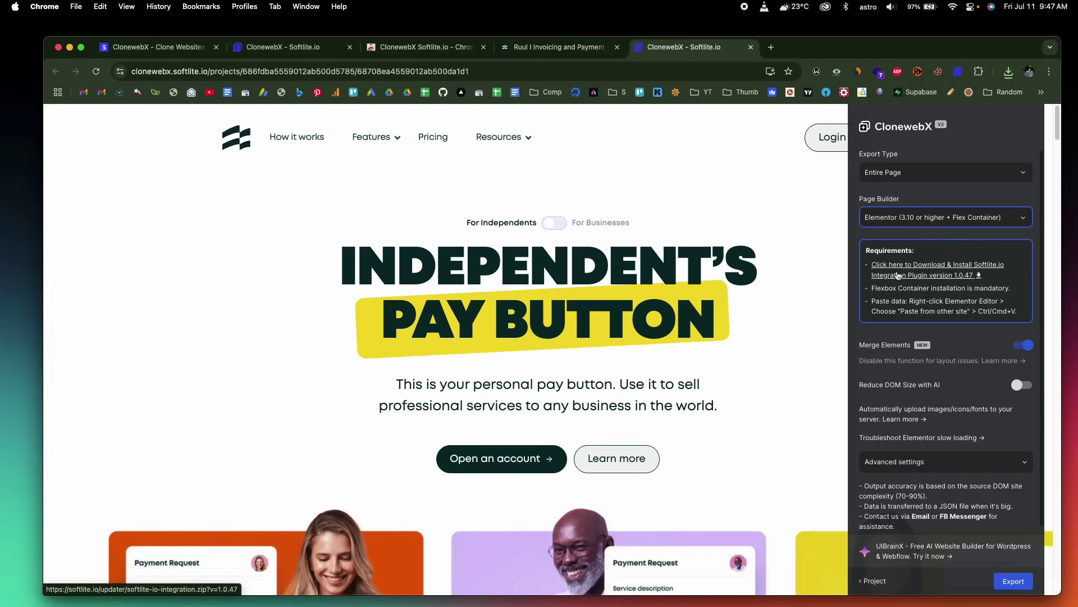
{"action": "left_click", "coordinate": [957, 268]}
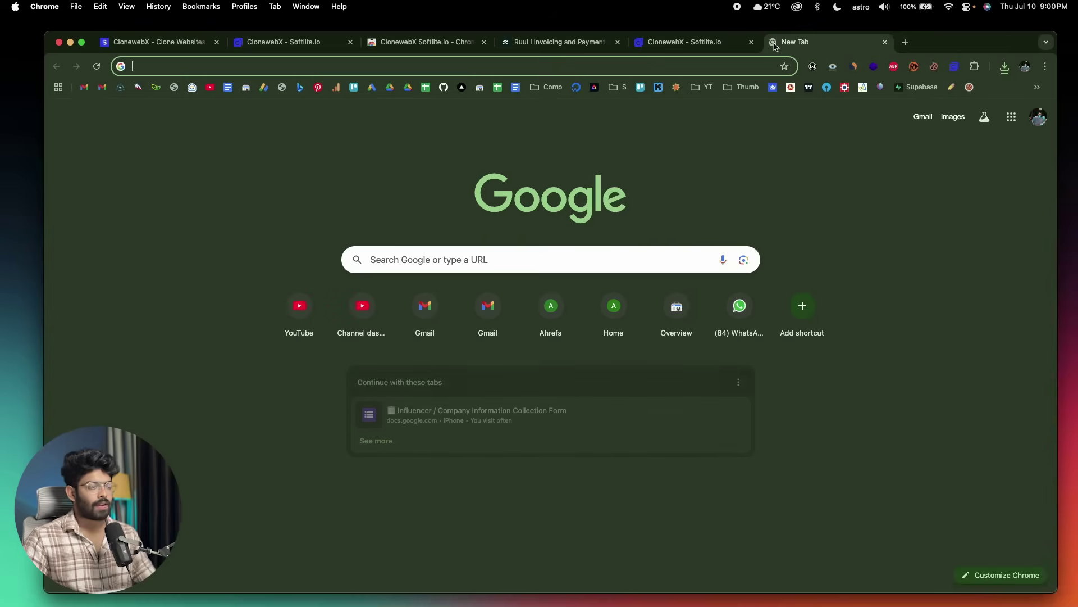
Step: Go to the astro site's wp-admin and open the Upload Plugin form under Plugins
{"action": "type", "text": "astro"}
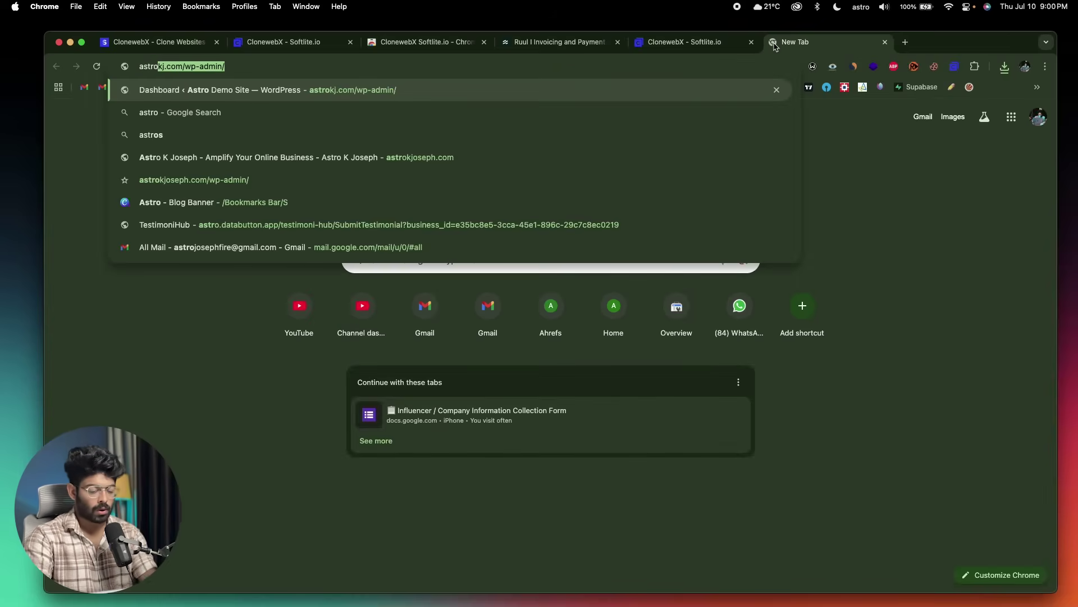
{"action": "key", "text": "Return"}
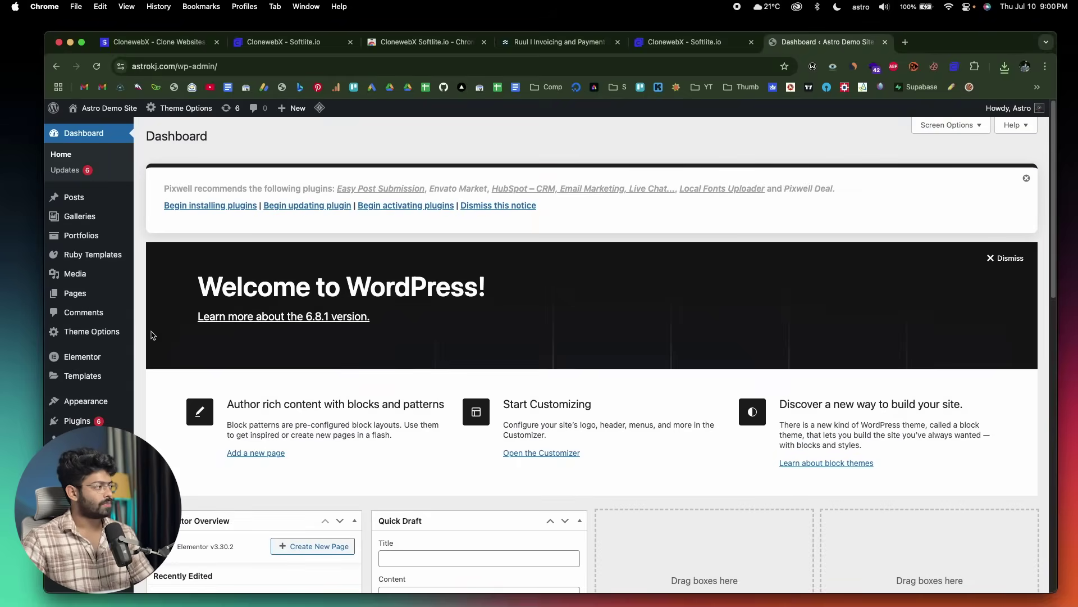
{"action": "mouse_move", "coordinate": [79, 420]}
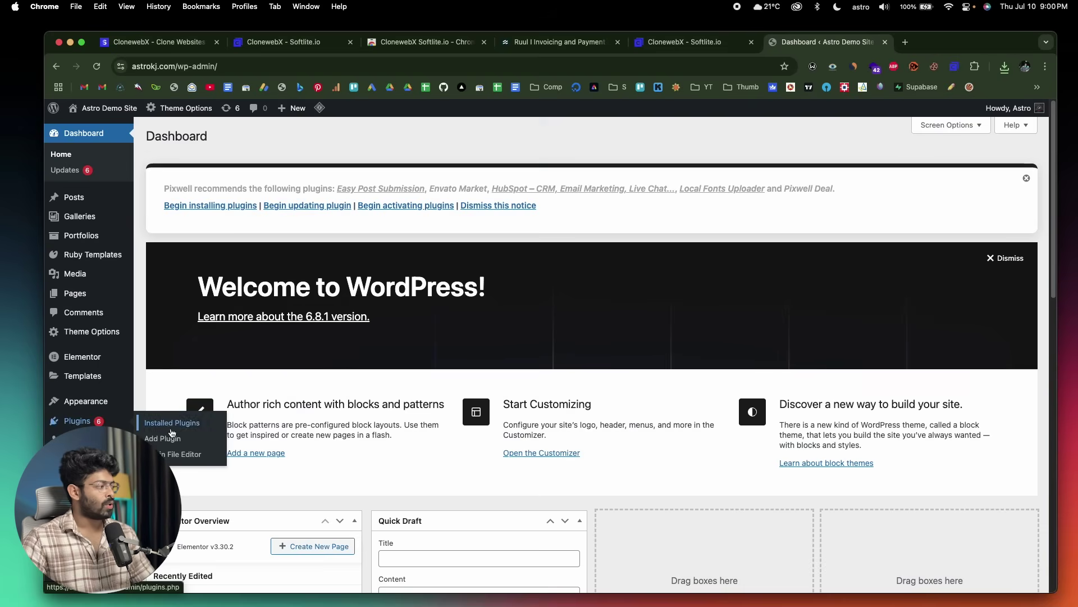
{"action": "left_click", "coordinate": [160, 442]}
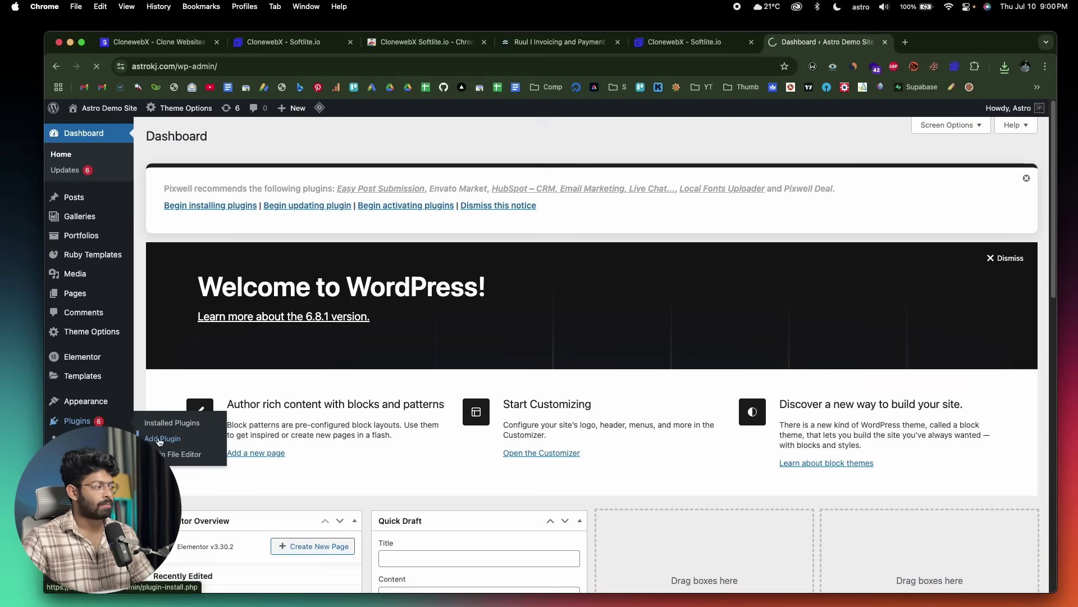
{"action": "left_click", "coordinate": [242, 139]}
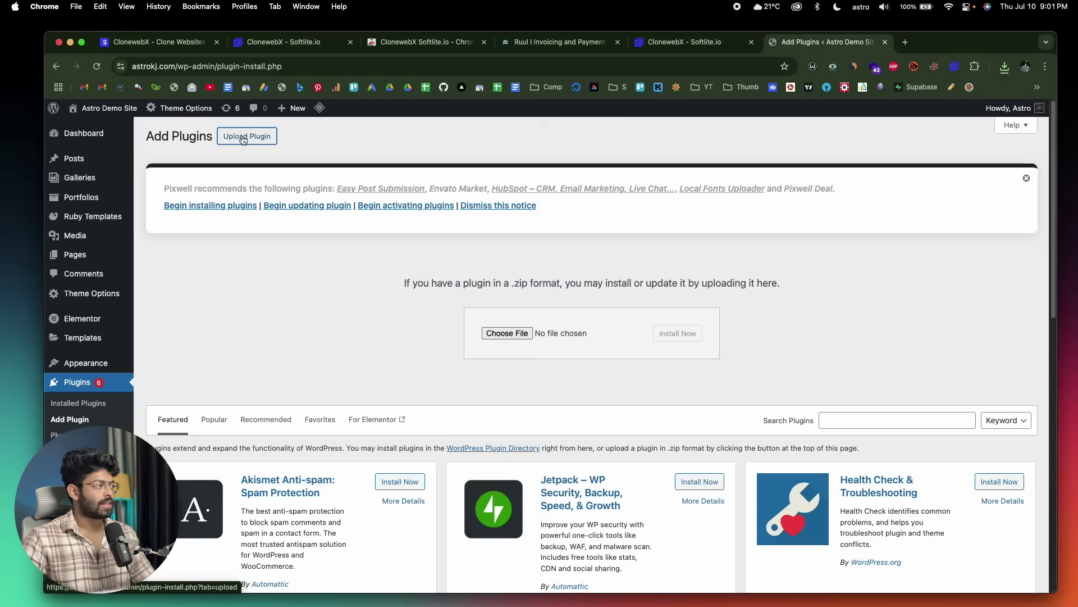
Step: Install softlite-io-integration.zip, replacing the currently installed plugin with the uploaded version
{"action": "left_click_drag", "start_coordinate": [626, 287], "coordinate": [514, 333]}
{"action": "left_click", "coordinate": [675, 337]}
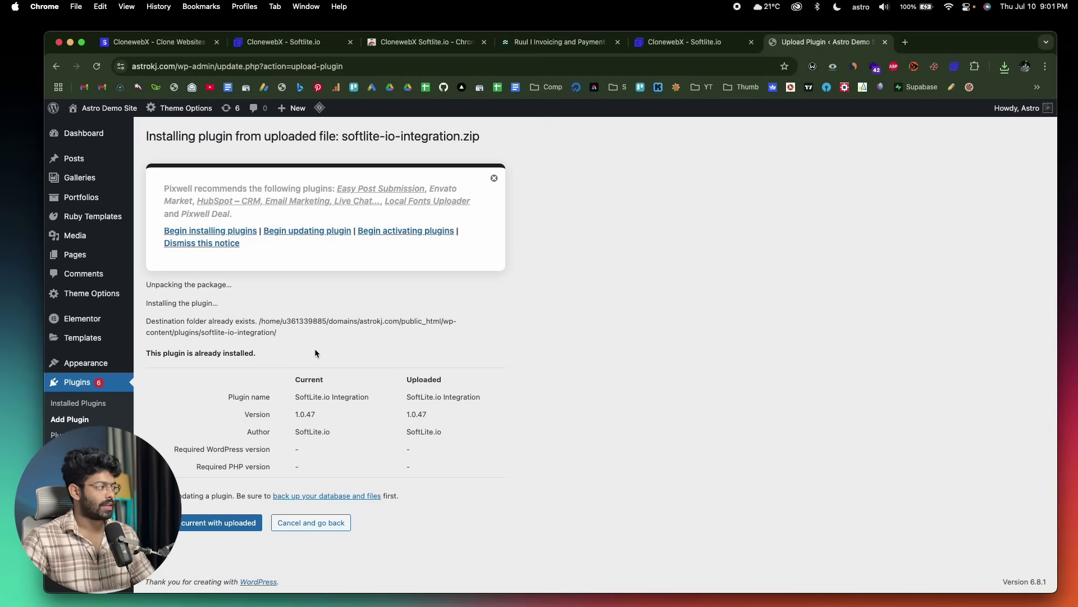
{"action": "left_click", "coordinate": [195, 528]}
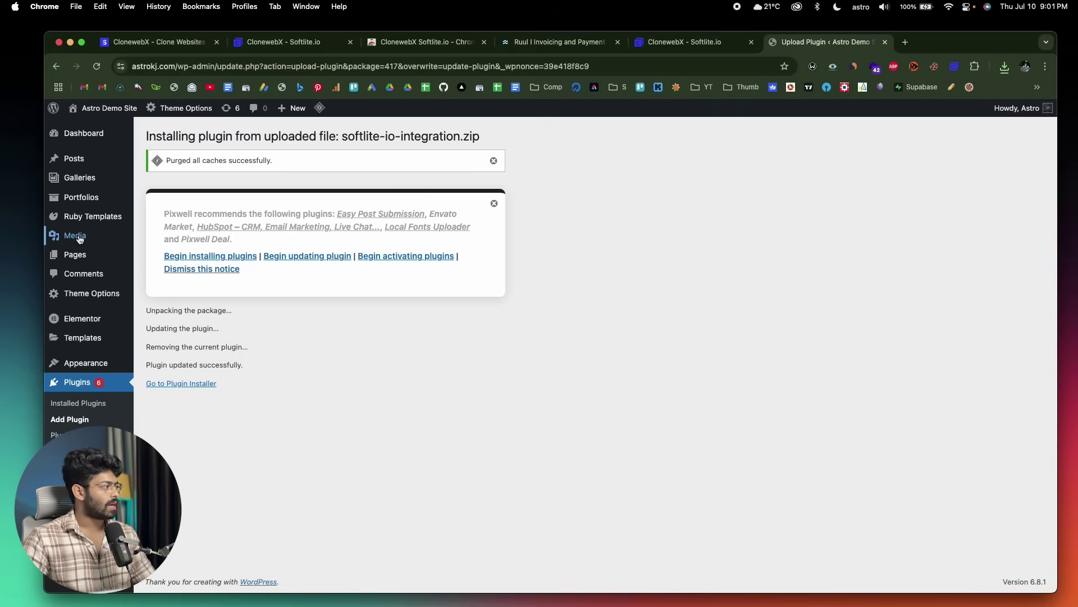
{"action": "mouse_move", "coordinate": [78, 252]}
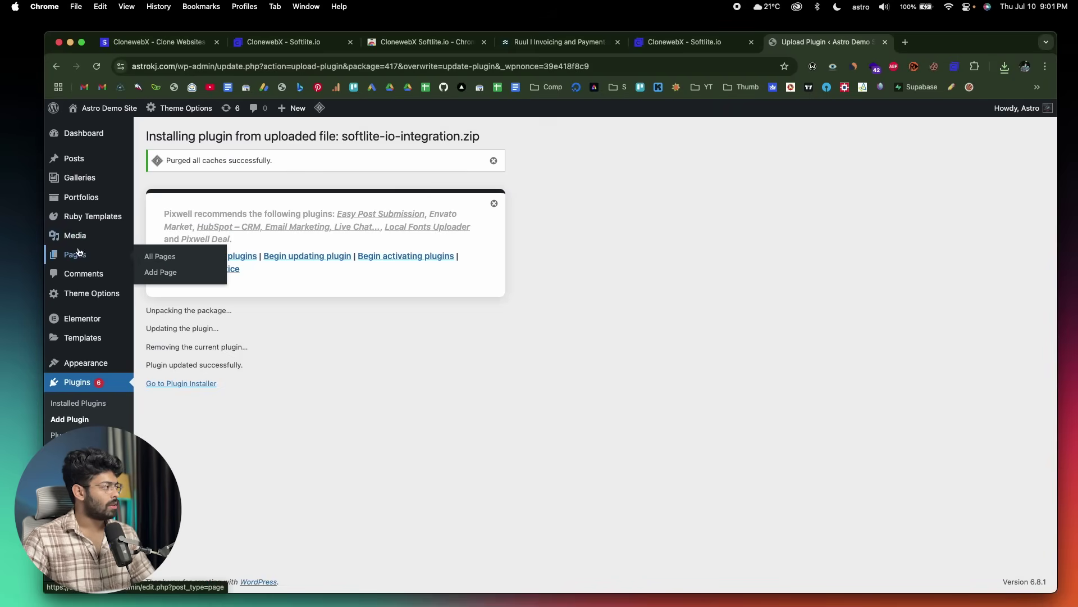
Step: Add a new page and open it in Elementor as Elementor #425
{"action": "left_click", "coordinate": [166, 273]}
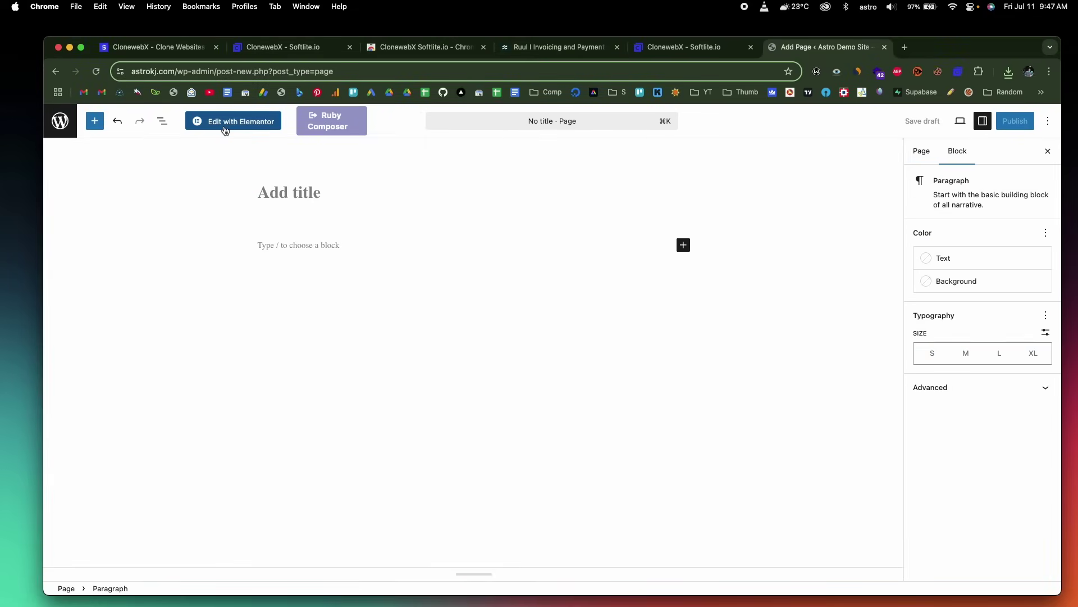
{"action": "left_click", "coordinate": [224, 128]}
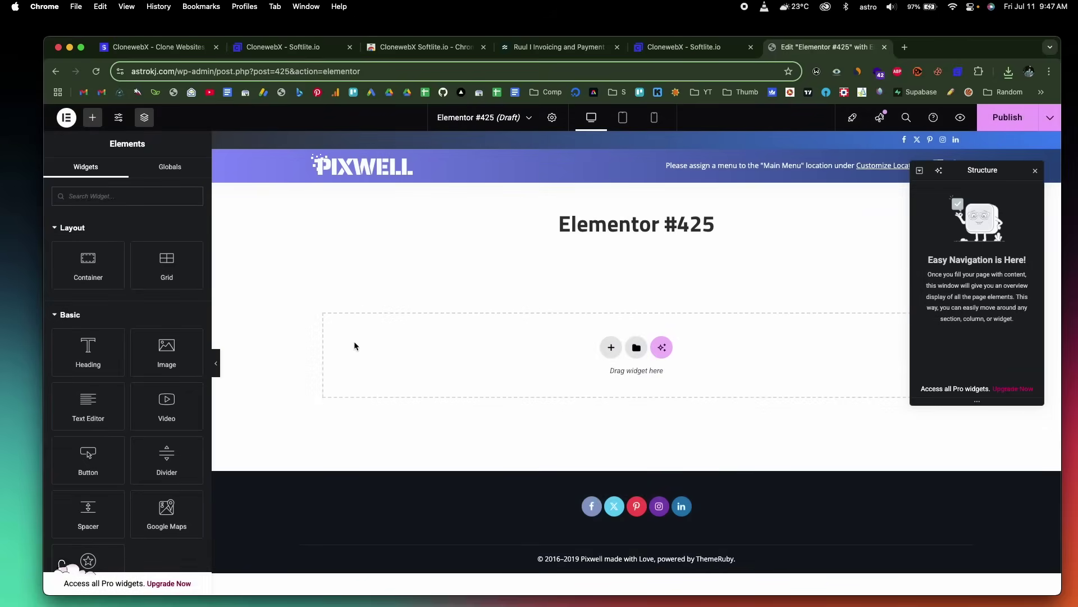
Step: Export the entire Ruul page for Elementor to the clipboard, then switch back to Elementor #425
{"action": "left_click", "coordinate": [696, 48]}
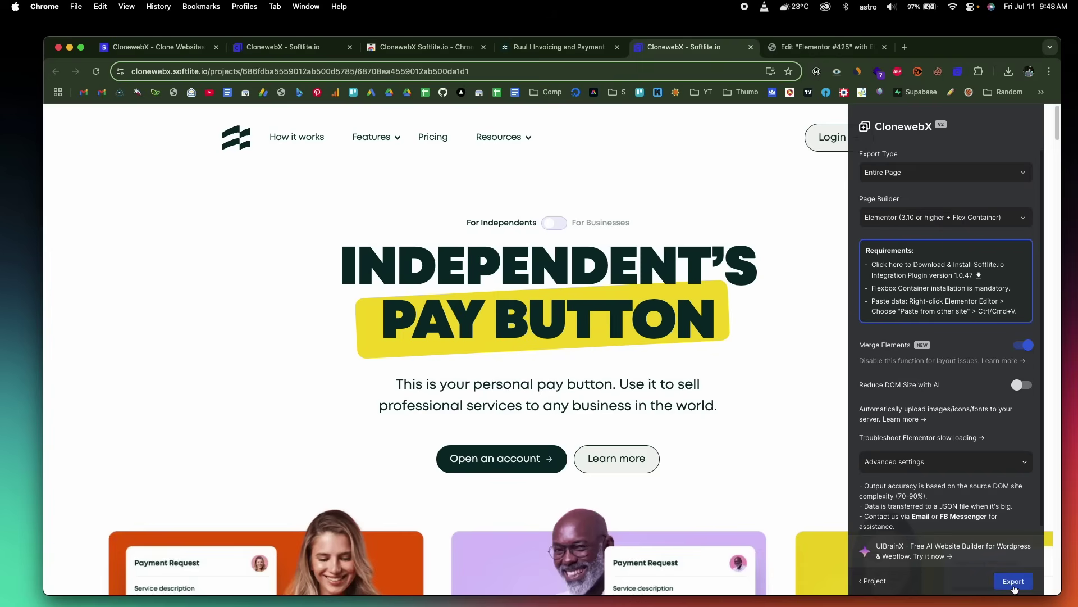
{"action": "left_click", "coordinate": [1014, 585]}
{"action": "left_click", "coordinate": [908, 222]}
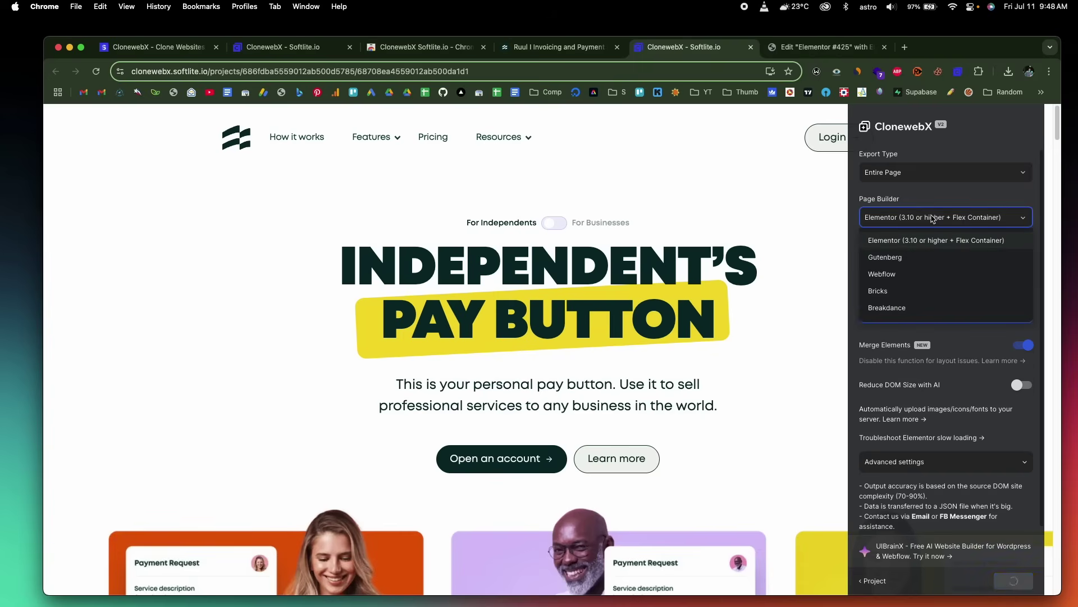
{"action": "left_click", "coordinate": [925, 202]}
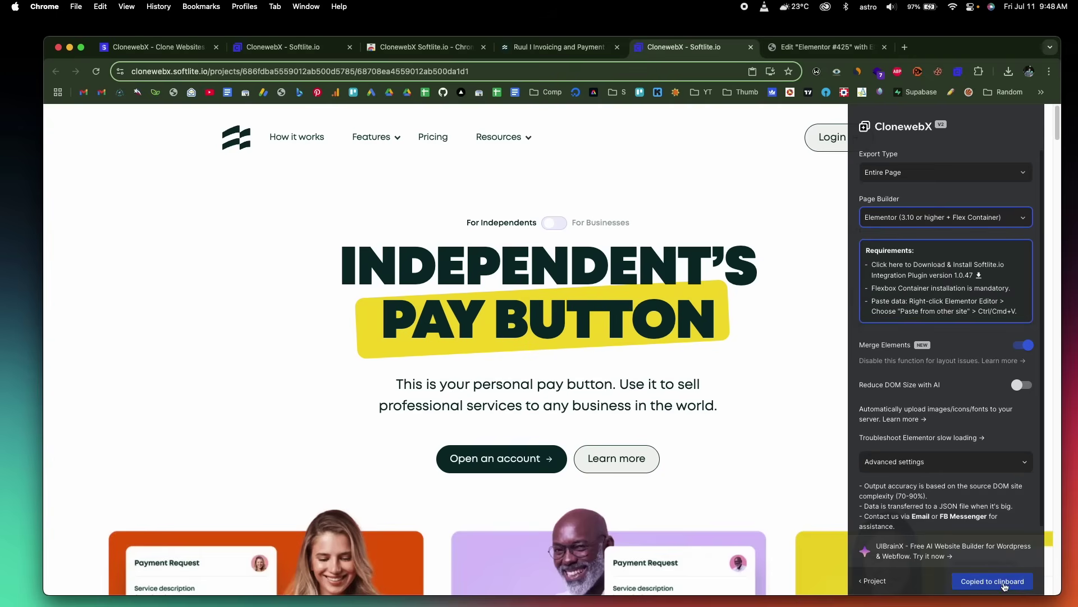
{"action": "left_click", "coordinate": [821, 47]}
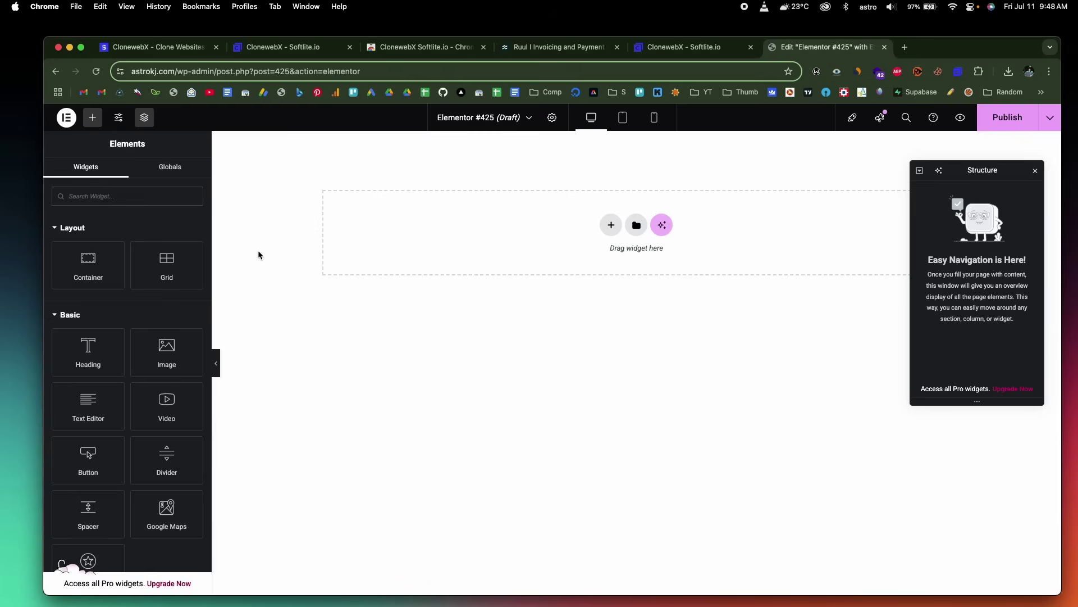
Step: Add a container and paste the copied ruul.io page into it via Paste from other site
{"action": "left_click_drag", "start_coordinate": [88, 263], "coordinate": [593, 186]}
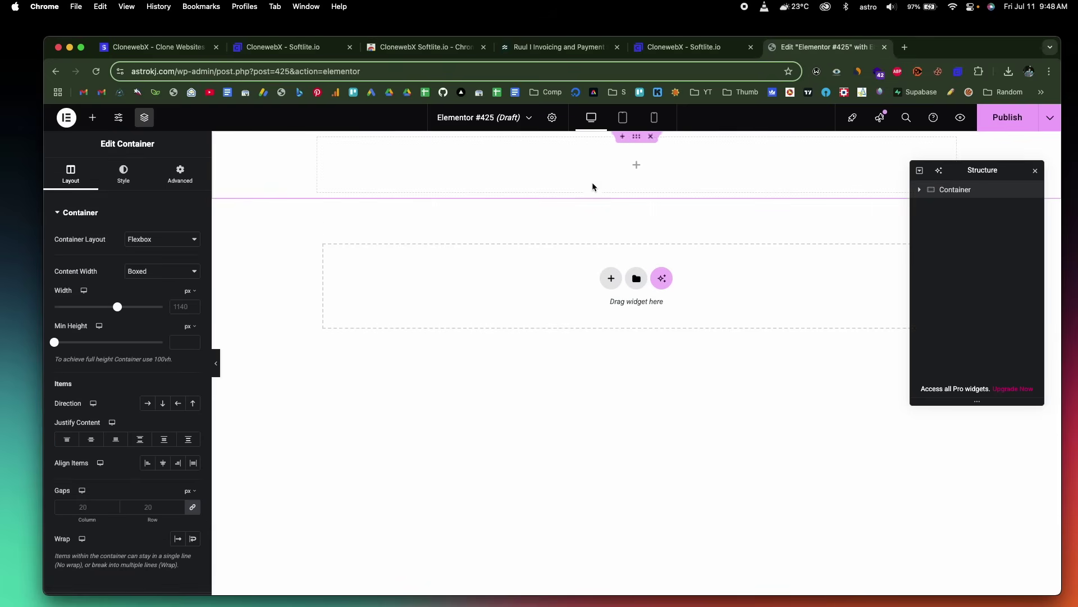
{"action": "right_click", "coordinate": [497, 163]}
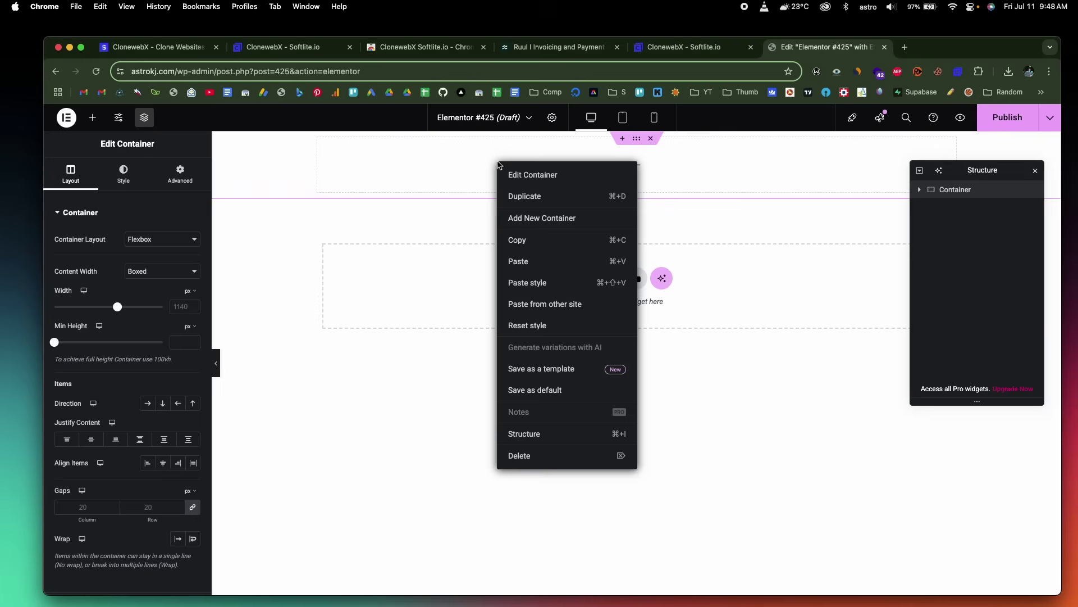
{"action": "left_click", "coordinate": [560, 304]}
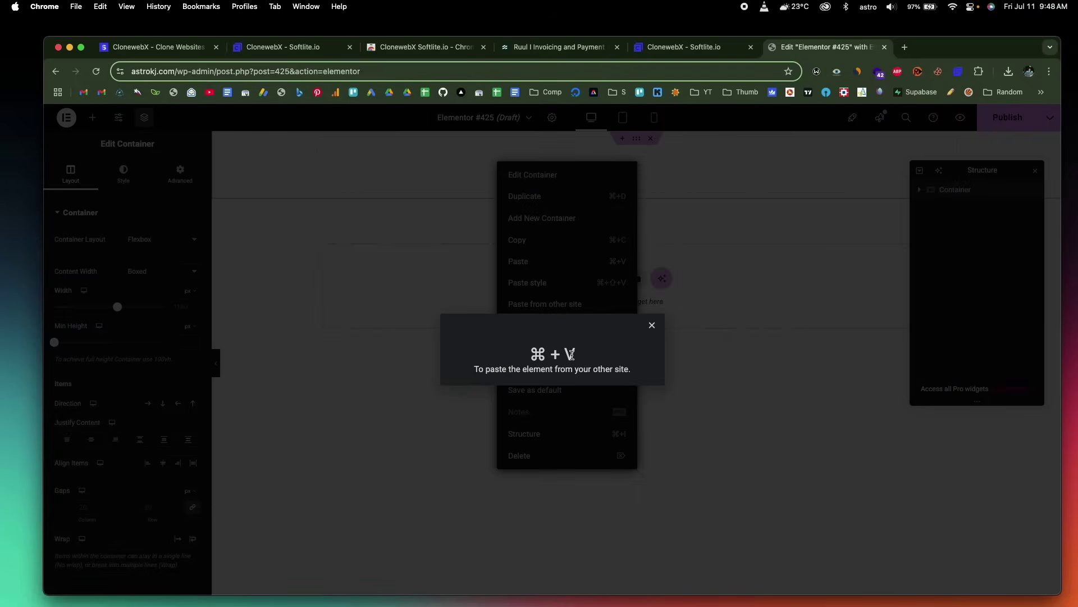
{"action": "key", "text": "super+v"}
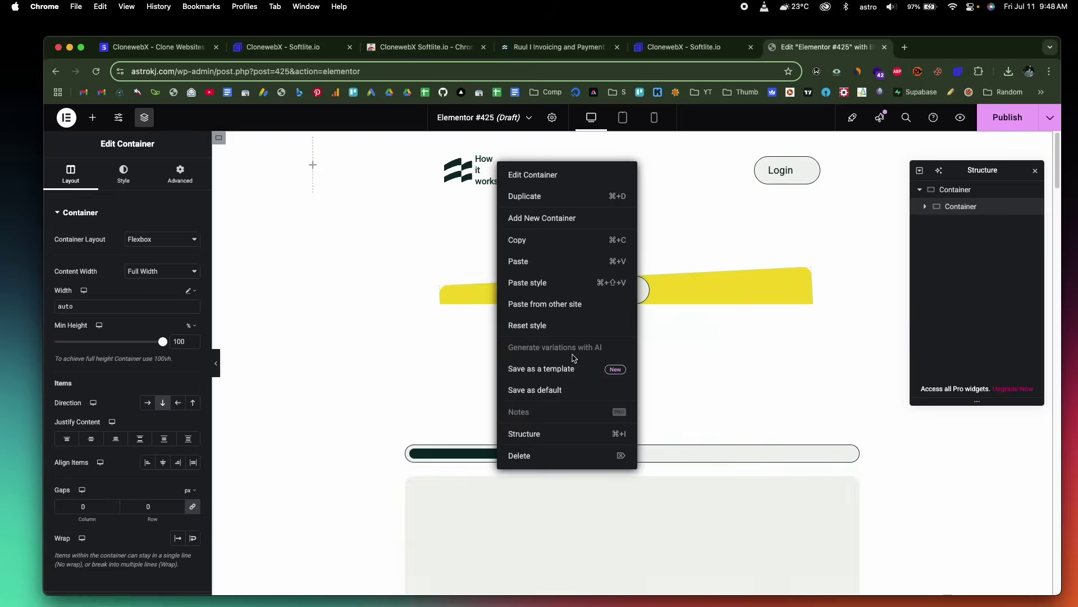
{"action": "left_click", "coordinate": [327, 275]}
{"action": "scroll", "coordinate": [326, 276], "scroll_direction": "down", "scroll_amount": 5}
{"action": "scroll", "coordinate": [327, 280], "scroll_direction": "down", "scroll_amount": 20}
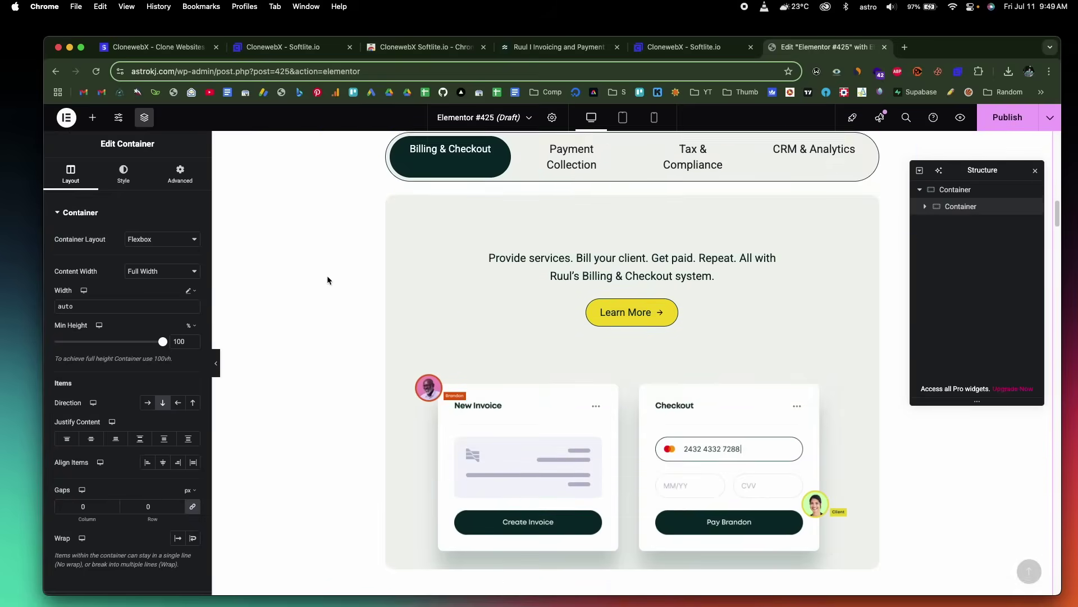
{"action": "scroll", "coordinate": [326, 280], "scroll_direction": "up", "scroll_amount": 20}
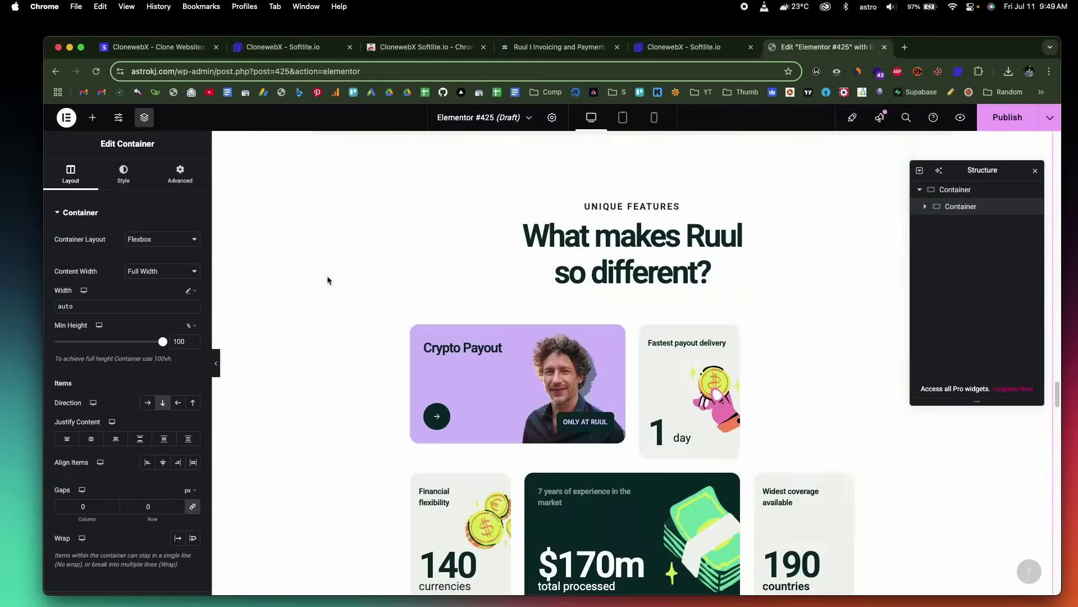
Step: Preview the pasted Ruul page in a new tab and scroll through it
{"action": "left_click", "coordinate": [961, 118]}
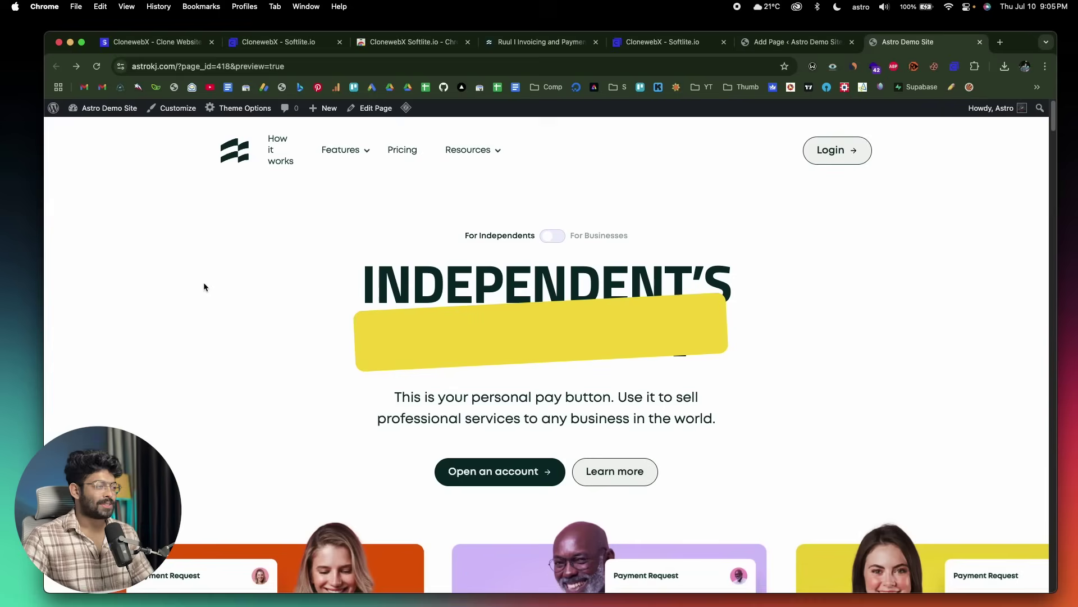
{"action": "scroll", "coordinate": [204, 282], "scroll_direction": "down", "scroll_amount": 3}
{"action": "scroll", "coordinate": [208, 278], "scroll_direction": "up", "scroll_amount": 3}
{"action": "scroll", "coordinate": [205, 277], "scroll_direction": "down", "scroll_amount": 3}
{"action": "scroll", "coordinate": [216, 274], "scroll_direction": "up", "scroll_amount": 3}
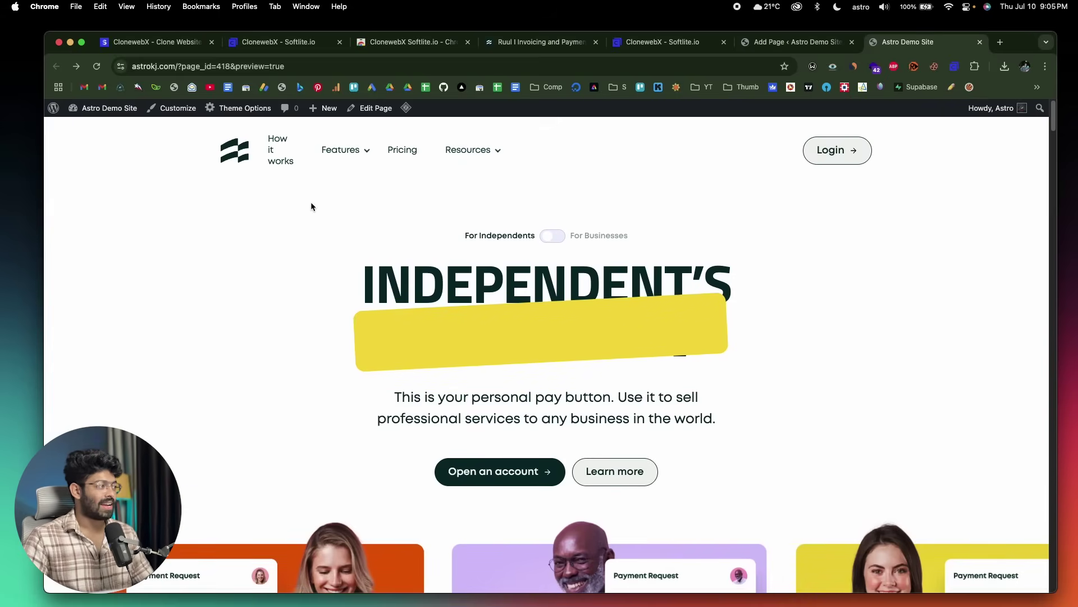
Step: Move the ruul.io tab beside the preview and scroll down the cloned page
{"action": "left_click_drag", "start_coordinate": [534, 42], "coordinate": [775, 49]}
{"action": "scroll", "coordinate": [468, 252], "scroll_direction": "up", "scroll_amount": 7}
{"action": "scroll", "coordinate": [315, 275], "scroll_direction": "down", "scroll_amount": 20}
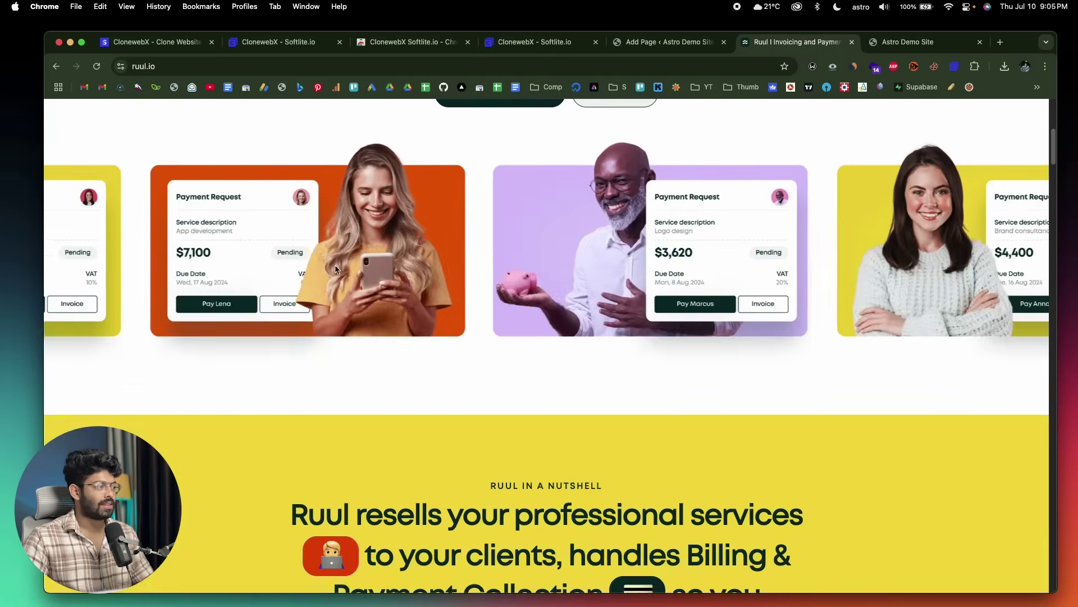
{"action": "scroll", "coordinate": [314, 274], "scroll_direction": "down", "scroll_amount": 15}
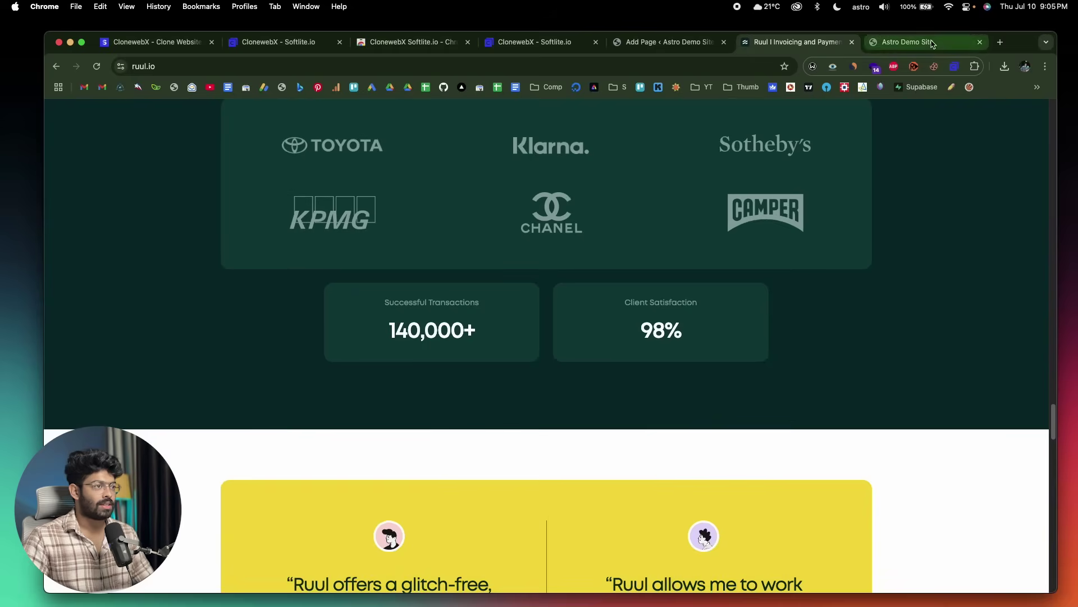
{"action": "left_click", "coordinate": [931, 43]}
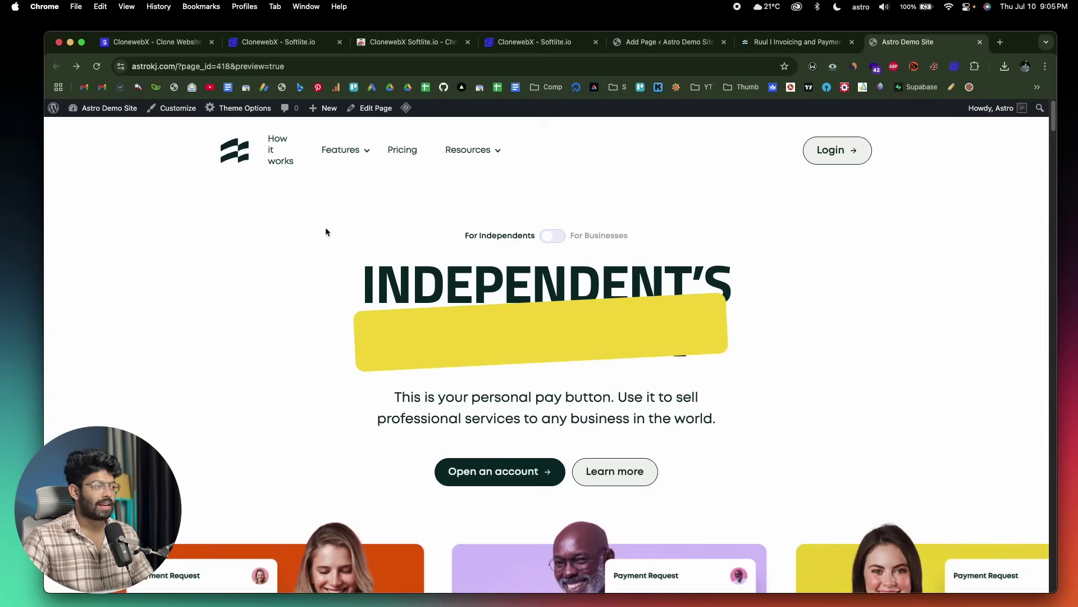
{"action": "scroll", "coordinate": [325, 231], "scroll_direction": "down", "scroll_amount": 12}
{"action": "scroll", "coordinate": [164, 258], "scroll_direction": "down", "scroll_amount": 20}
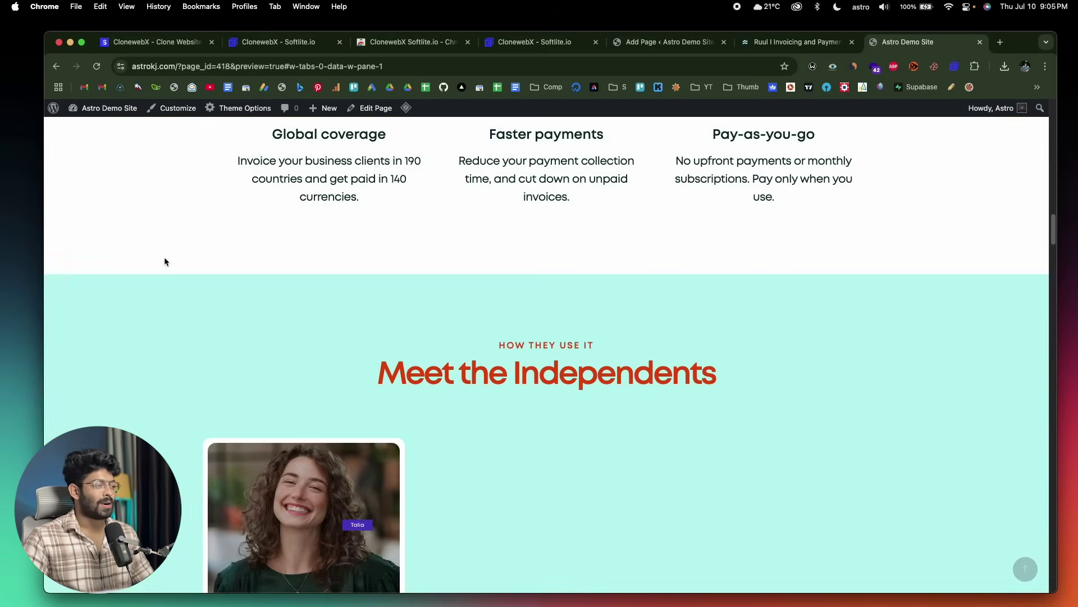
{"action": "scroll", "coordinate": [590, 356], "scroll_direction": "down", "scroll_amount": 20}
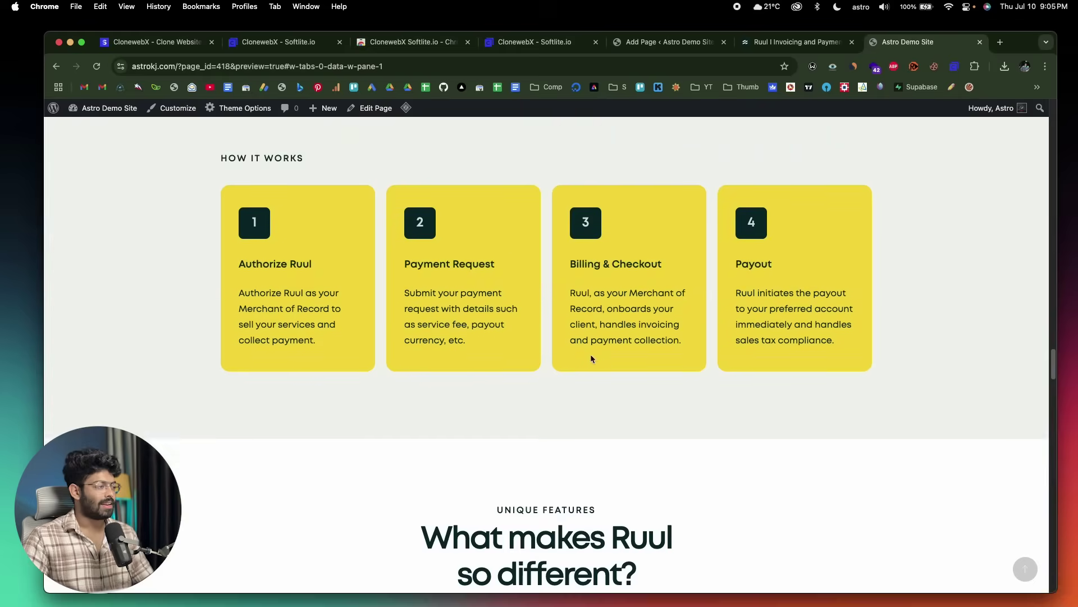
{"action": "scroll", "coordinate": [553, 344], "scroll_direction": "down", "scroll_amount": 20}
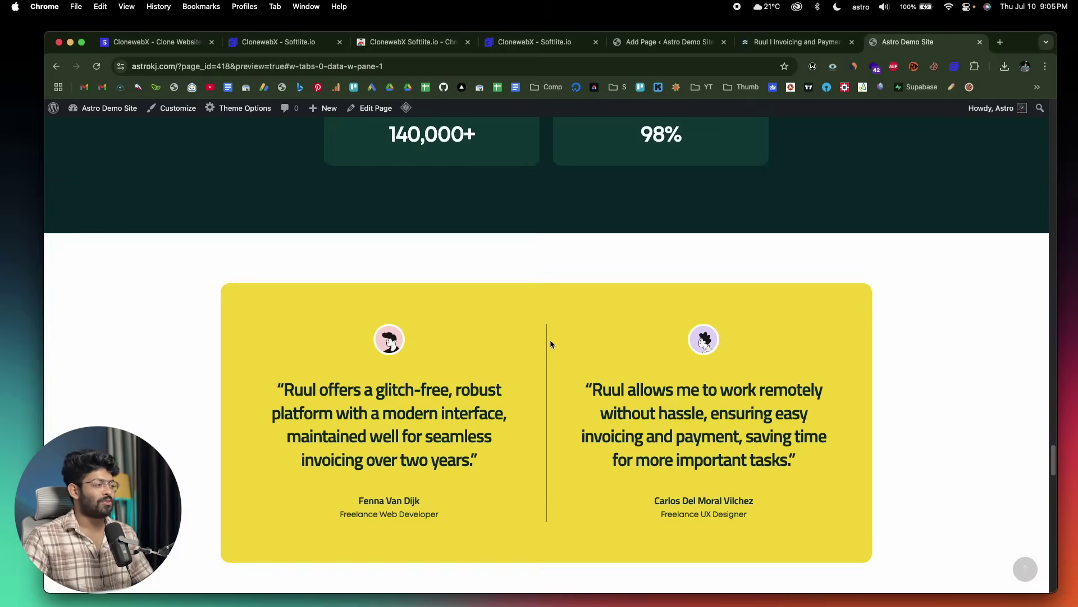
{"action": "scroll", "coordinate": [469, 278], "scroll_direction": "down", "scroll_amount": 15}
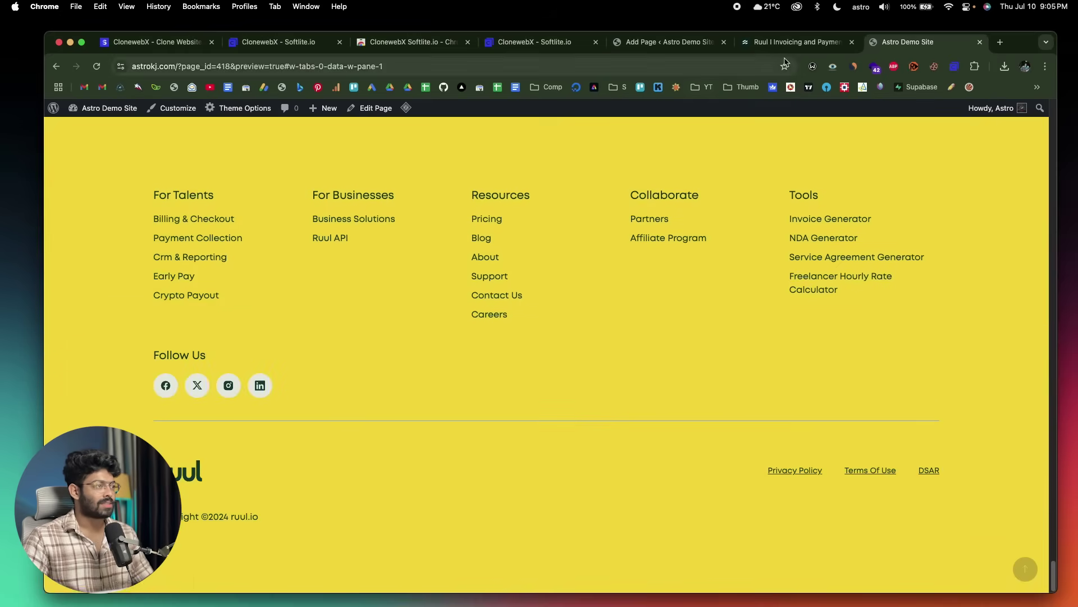
Step: Scroll the original ruul.io site for comparison, then return to the page's WordPress editor
{"action": "key", "text": "ctrl+shift+Tab"}
{"action": "scroll", "coordinate": [543, 304], "scroll_direction": "down", "scroll_amount": 10}
{"action": "scroll", "coordinate": [543, 304], "scroll_direction": "down", "scroll_amount": 15}
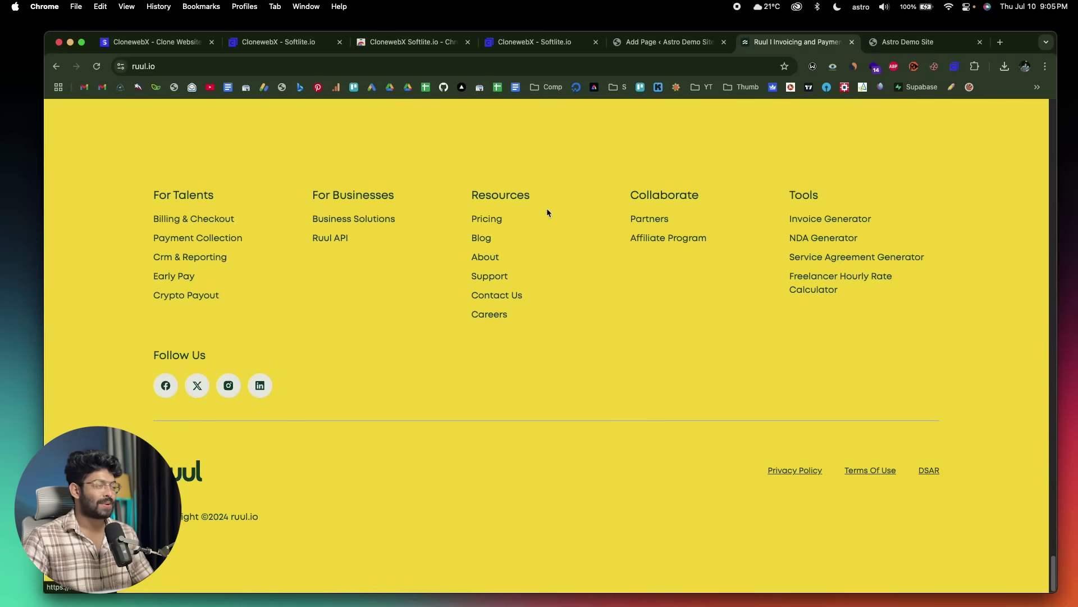
{"action": "scroll", "coordinate": [582, 168], "scroll_direction": "up", "scroll_amount": 10}
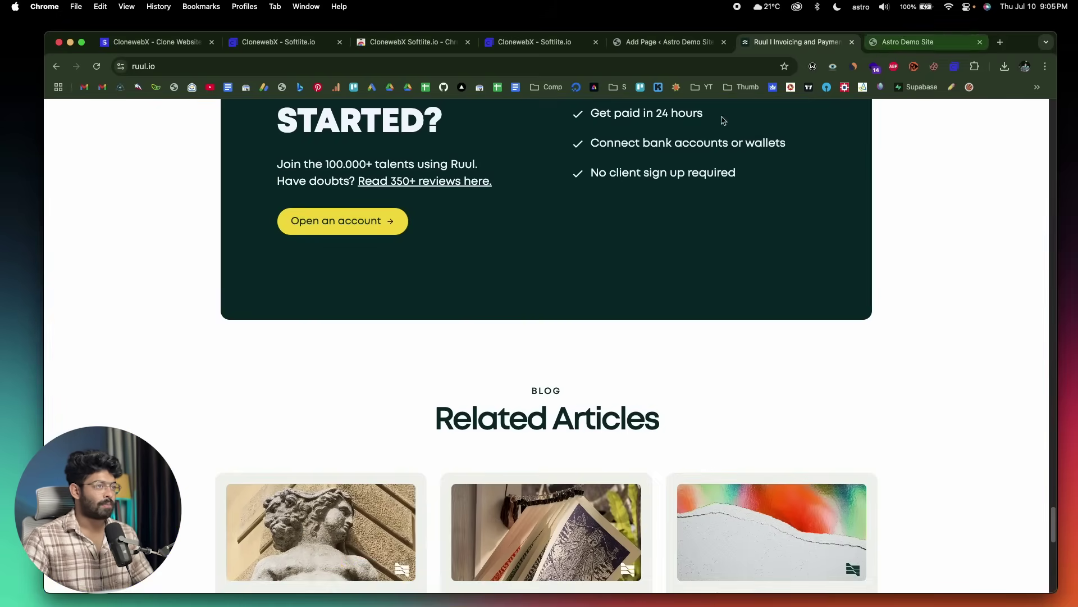
{"action": "scroll", "coordinate": [565, 288], "scroll_direction": "up", "scroll_amount": 10}
{"action": "scroll", "coordinate": [569, 290], "scroll_direction": "up", "scroll_amount": 10}
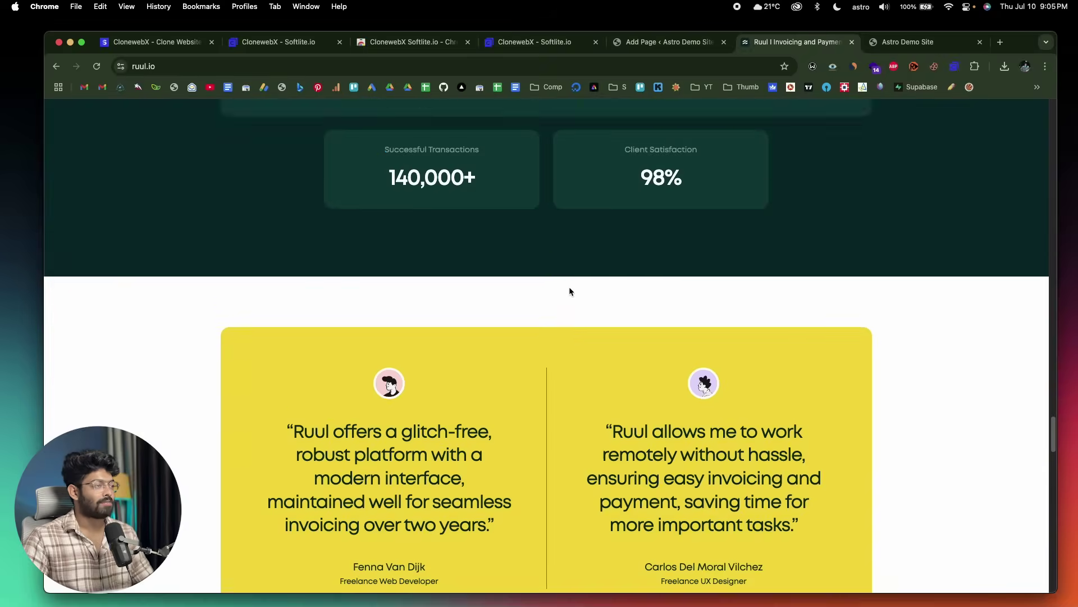
{"action": "left_click", "coordinate": [908, 42]}
{"action": "scroll", "coordinate": [322, 170], "scroll_direction": "up", "scroll_amount": 5}
{"action": "left_click", "coordinate": [665, 42]}
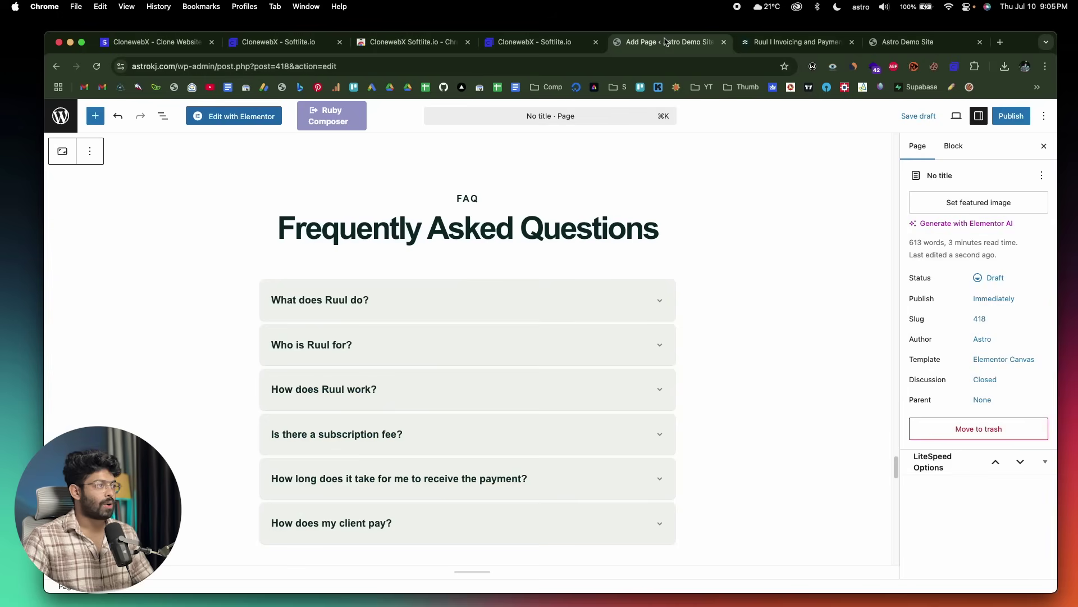
Step: Publish the cloned Ruul page, then scroll through the live page to check it
{"action": "left_click", "coordinate": [1002, 115]}
{"action": "left_click", "coordinate": [1010, 121]}
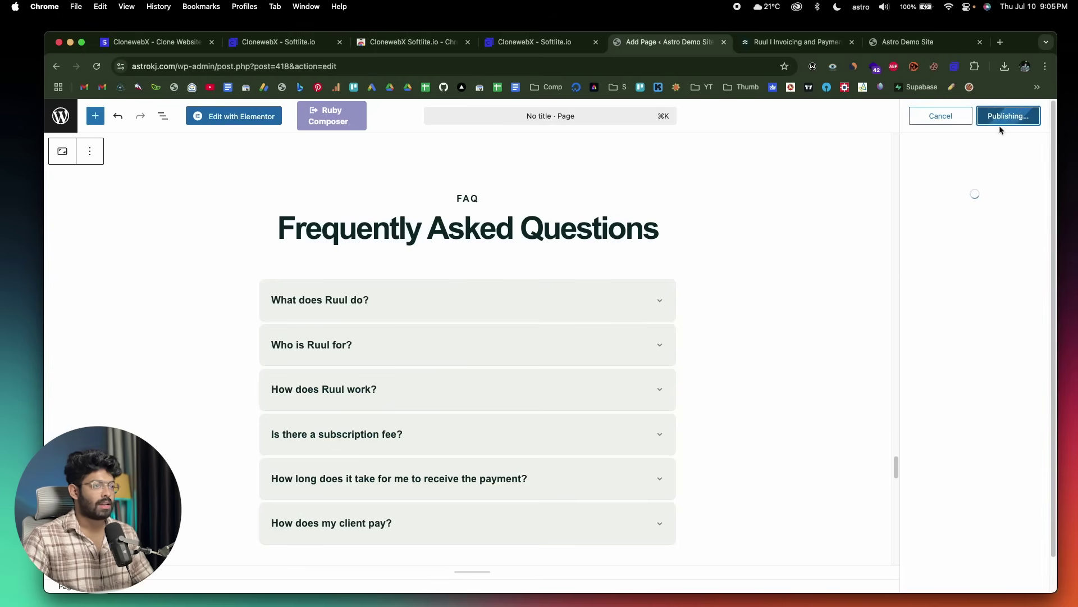
{"action": "left_click", "coordinate": [939, 241]}
{"action": "scroll", "coordinate": [473, 265], "scroll_direction": "down", "scroll_amount": 10}
{"action": "scroll", "coordinate": [473, 266], "scroll_direction": "down", "scroll_amount": 8}
{"action": "scroll", "coordinate": [473, 267], "scroll_direction": "up", "scroll_amount": 9}
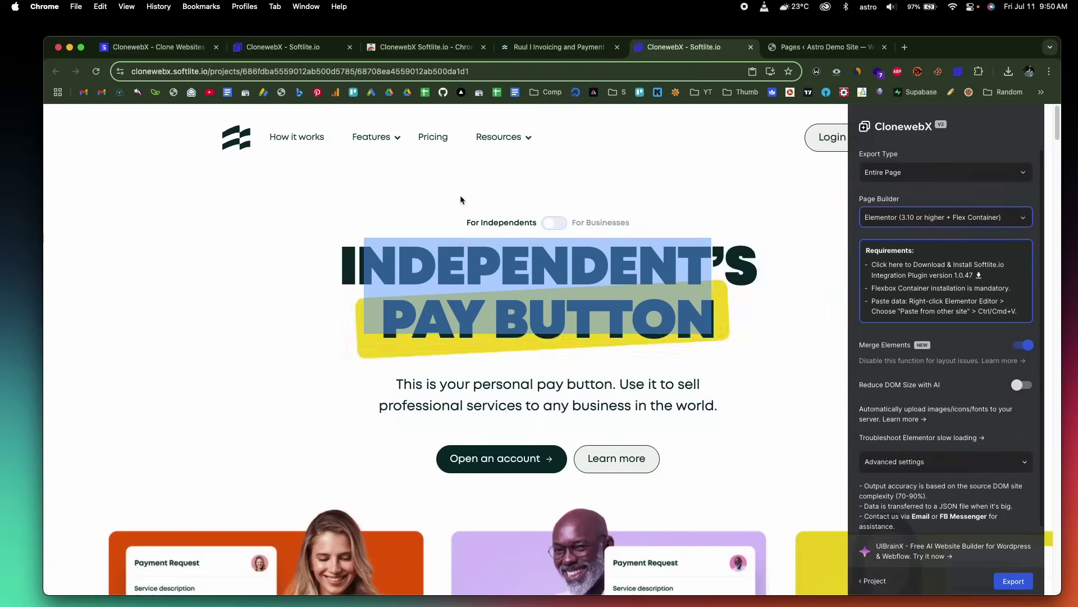
{"action": "scroll", "coordinate": [460, 194], "scroll_direction": "down", "scroll_amount": 12}
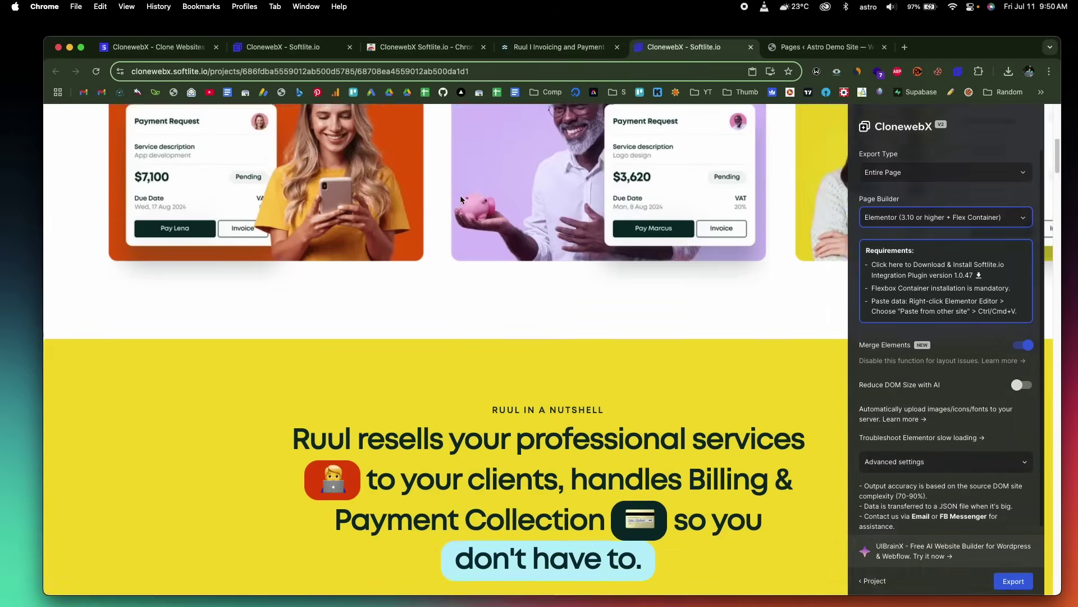
Step: Export the ruul.io page to the clipboard with Gutenberg as the page builder target, then return to WordPress Pages
{"action": "scroll", "coordinate": [461, 196], "scroll_direction": "up", "scroll_amount": 15}
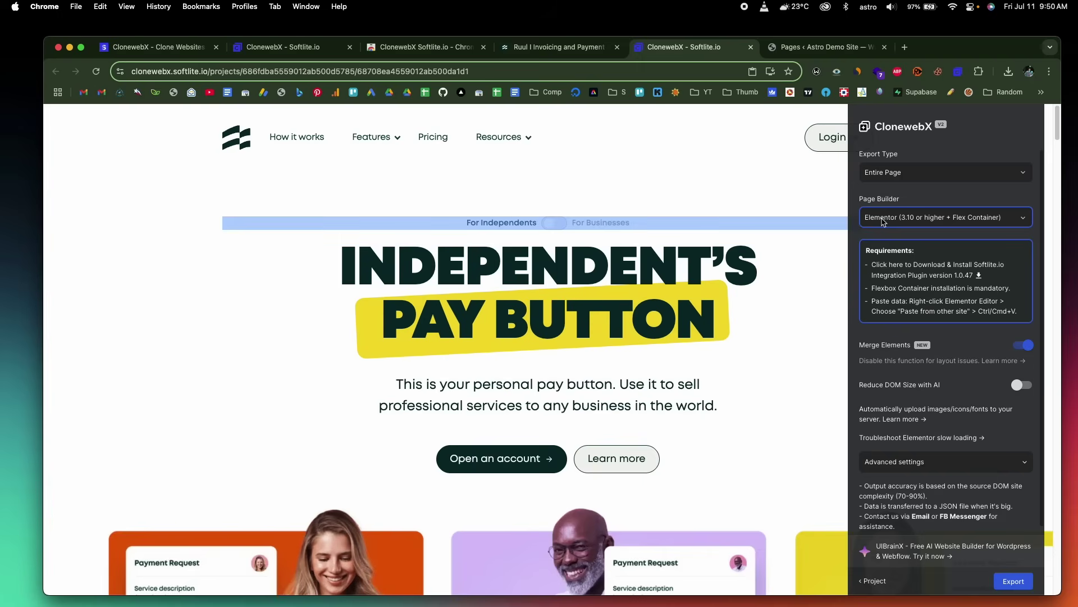
{"action": "left_click", "coordinate": [884, 220]}
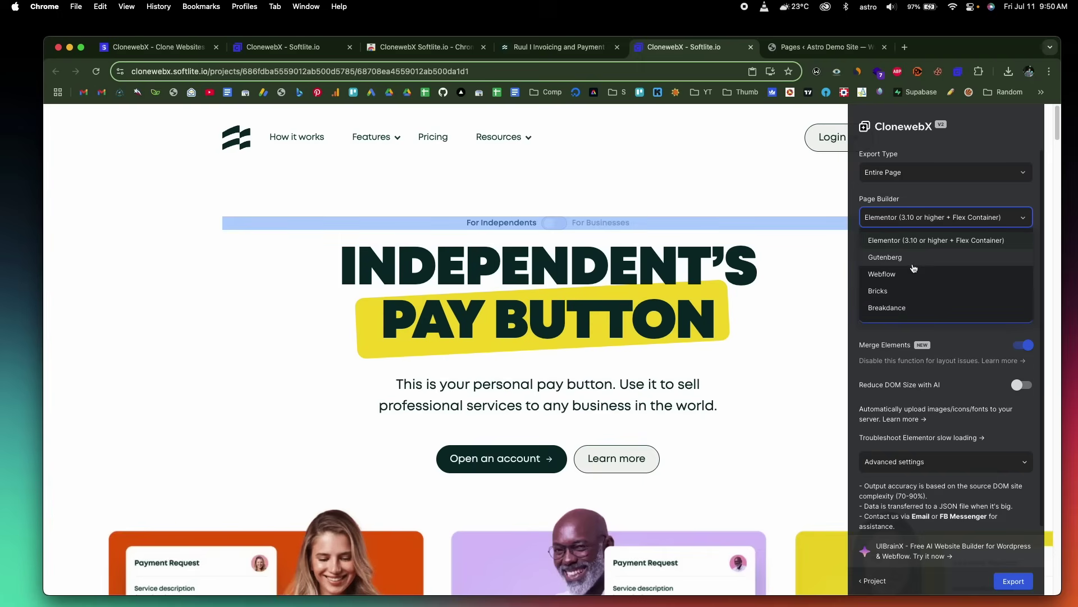
{"action": "left_click", "coordinate": [892, 258]}
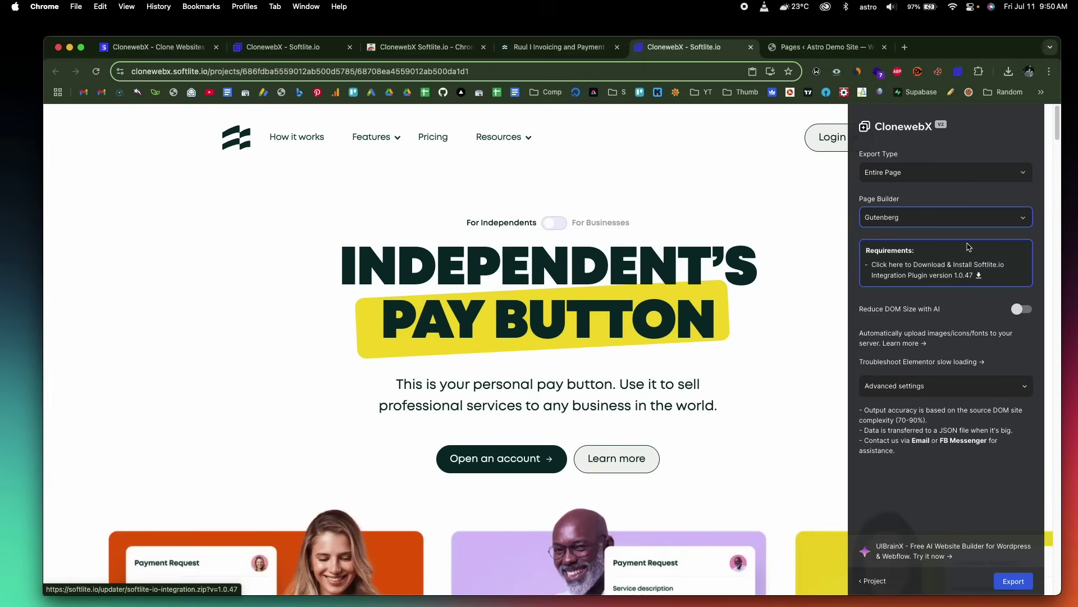
{"action": "left_click", "coordinate": [1014, 580]}
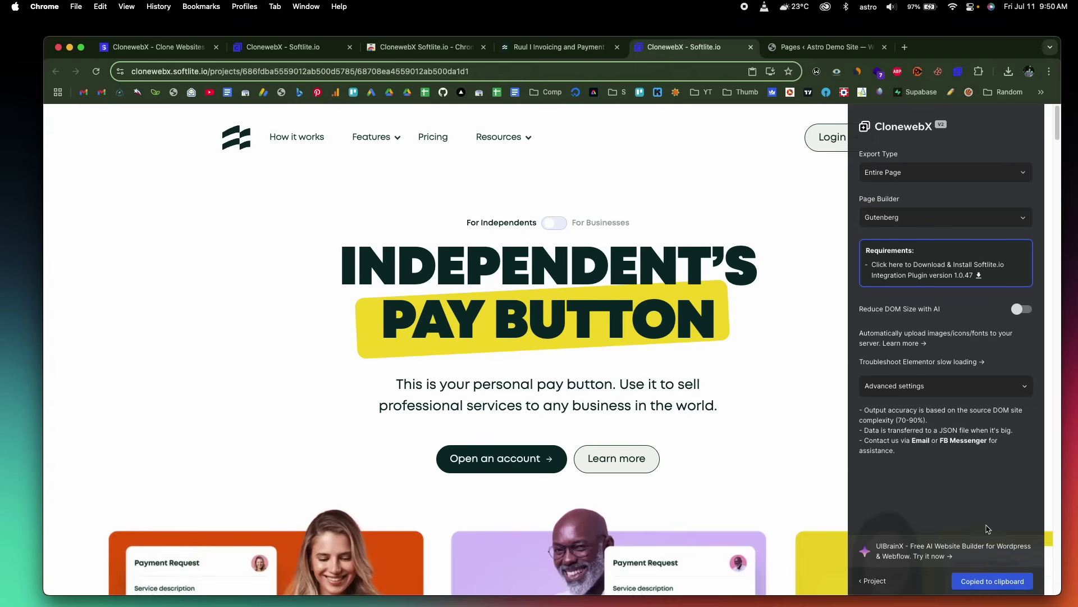
{"action": "left_click", "coordinate": [824, 56]}
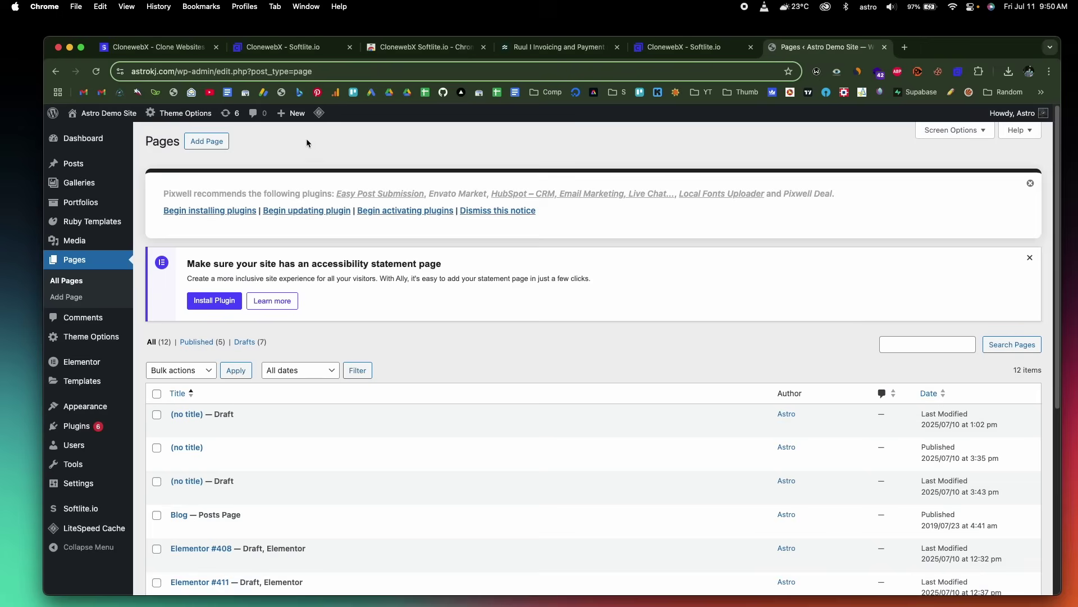
Step: Paste the cloned Ruul homepage into a new page's paragraph block and preview it in a new tab
{"action": "left_click", "coordinate": [201, 142]}
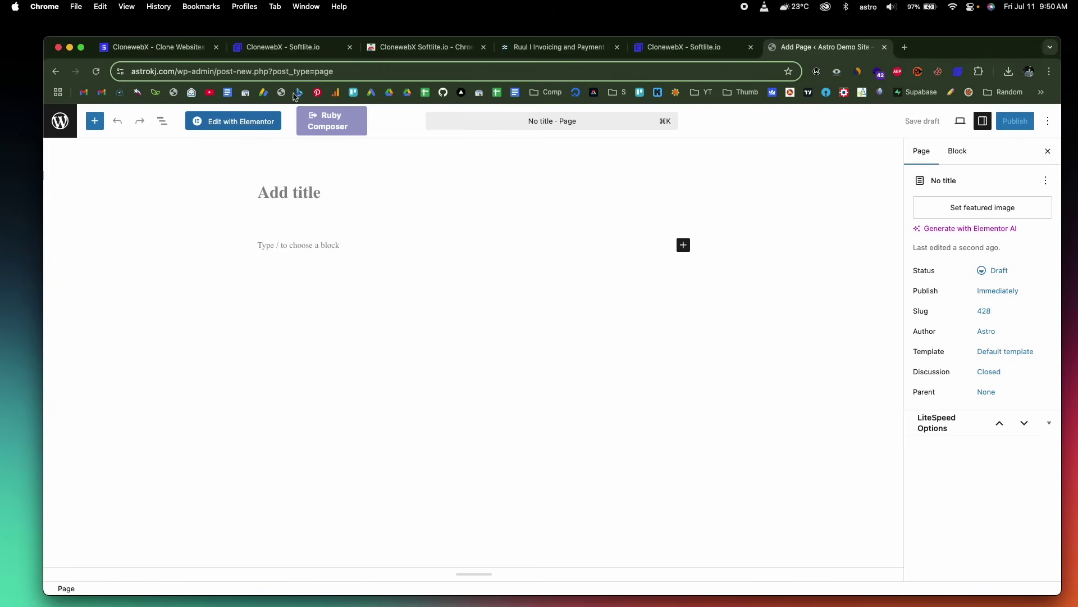
{"action": "left_click", "coordinate": [296, 244]}
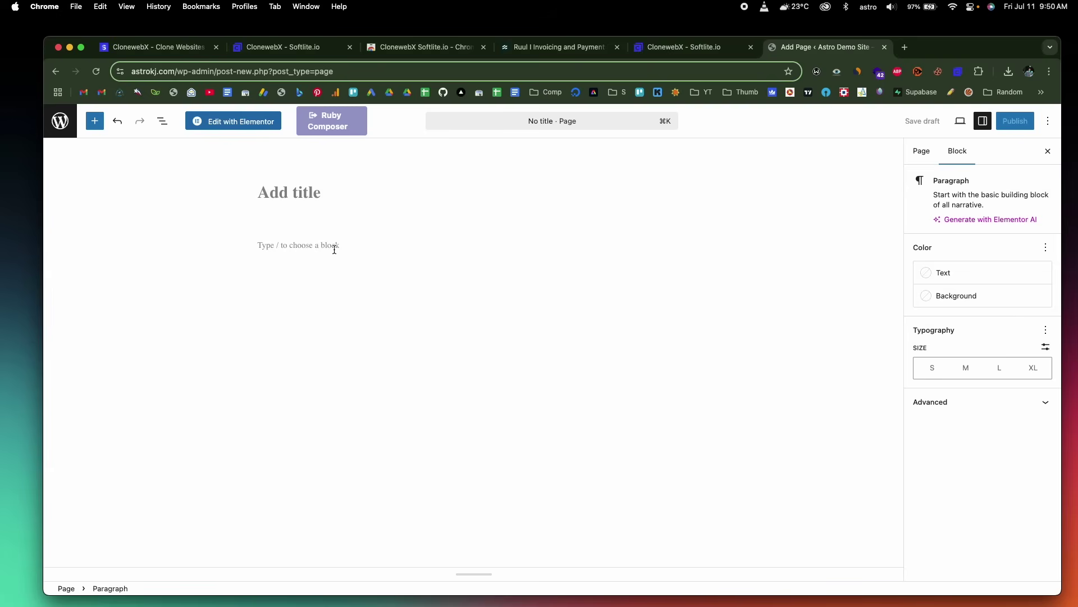
{"action": "key", "text": "super+v"}
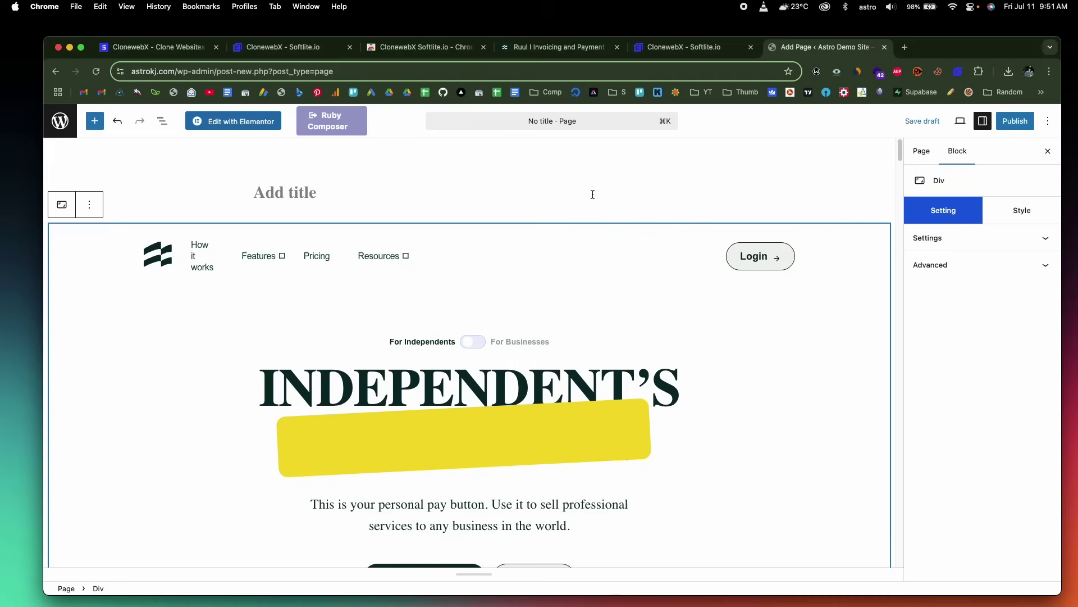
{"action": "scroll", "coordinate": [592, 194], "scroll_direction": "down", "scroll_amount": 20}
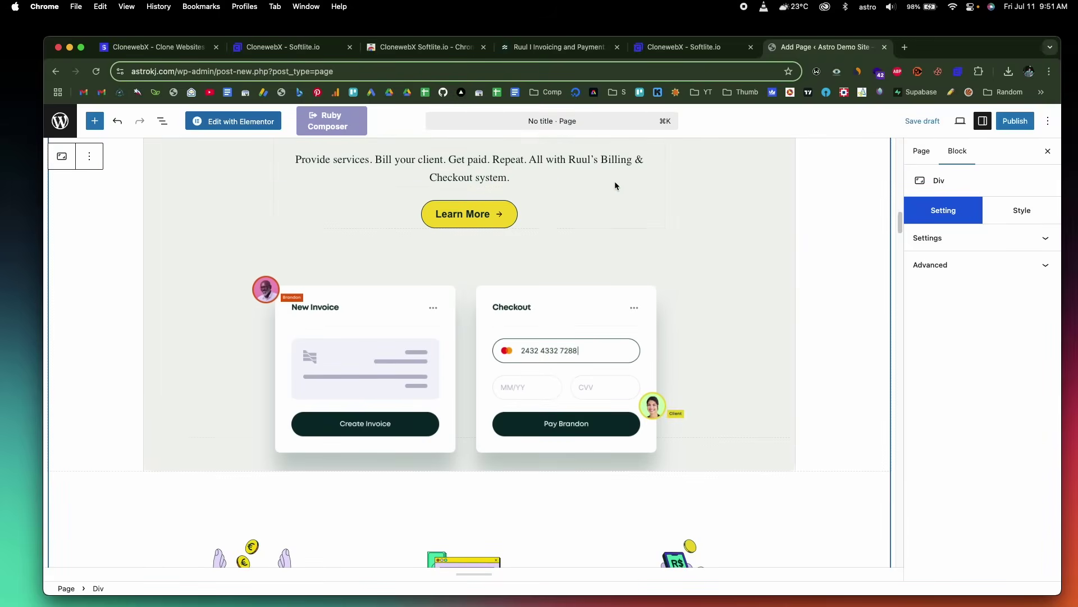
{"action": "left_click", "coordinate": [961, 121]}
{"action": "left_click", "coordinate": [868, 226]}
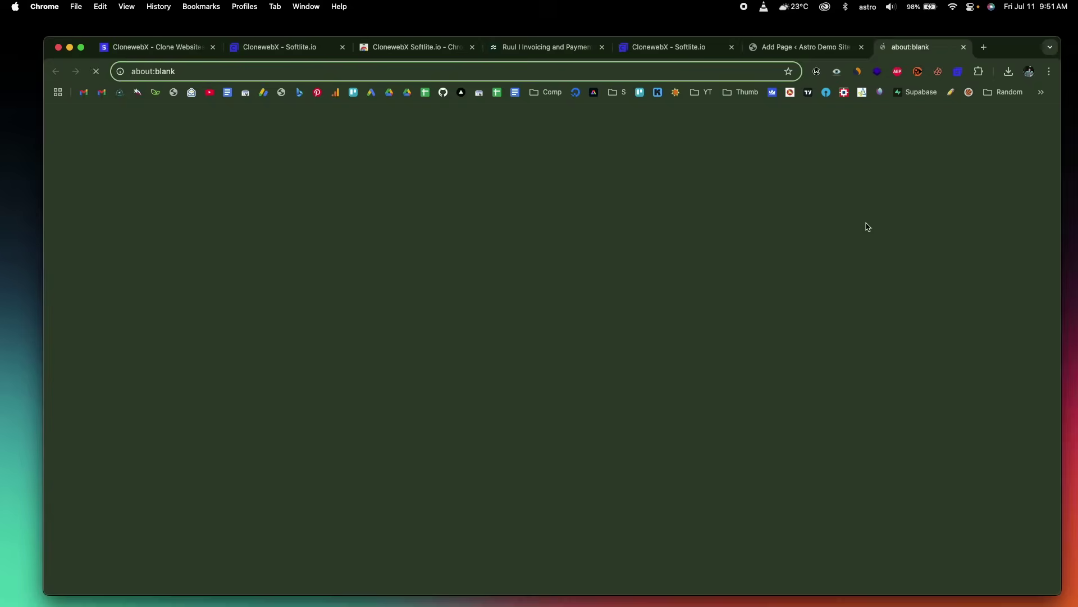